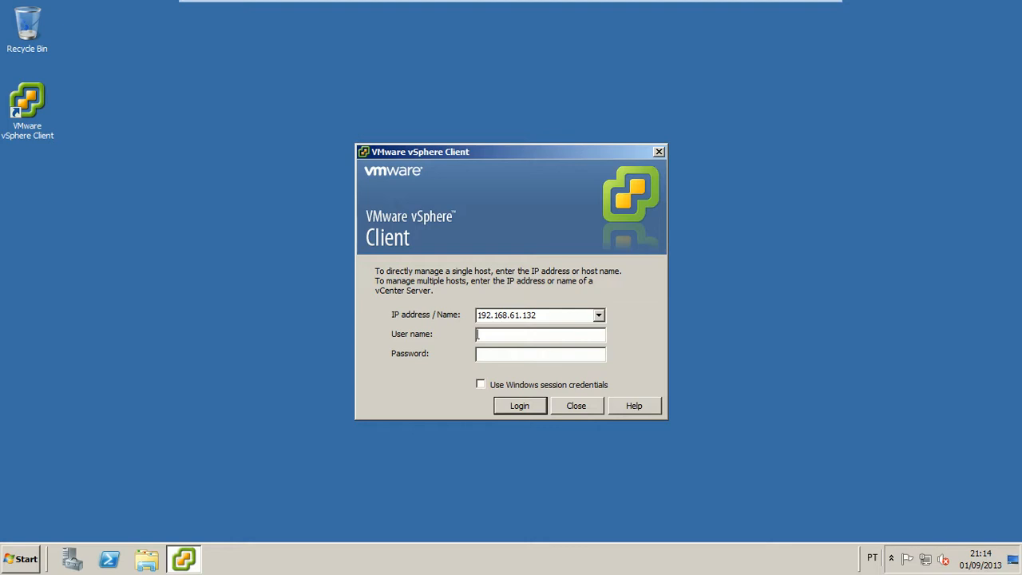
Log in to host 192.168.61.132 as root with the account password
type("root")
type("********")
key("Return")
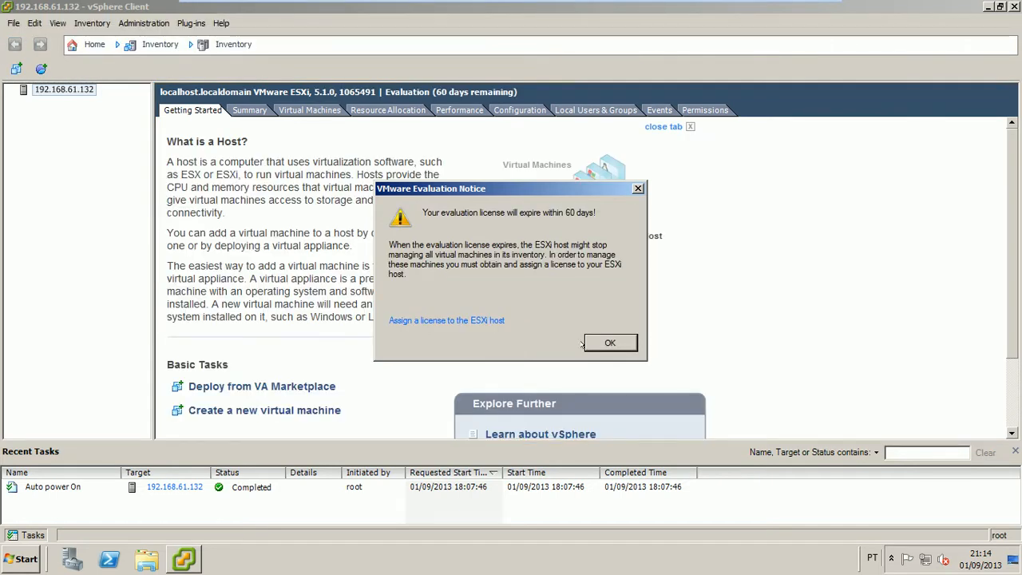
Dismiss the evaluation licence notice and return to the Home page
left_click(601, 342)
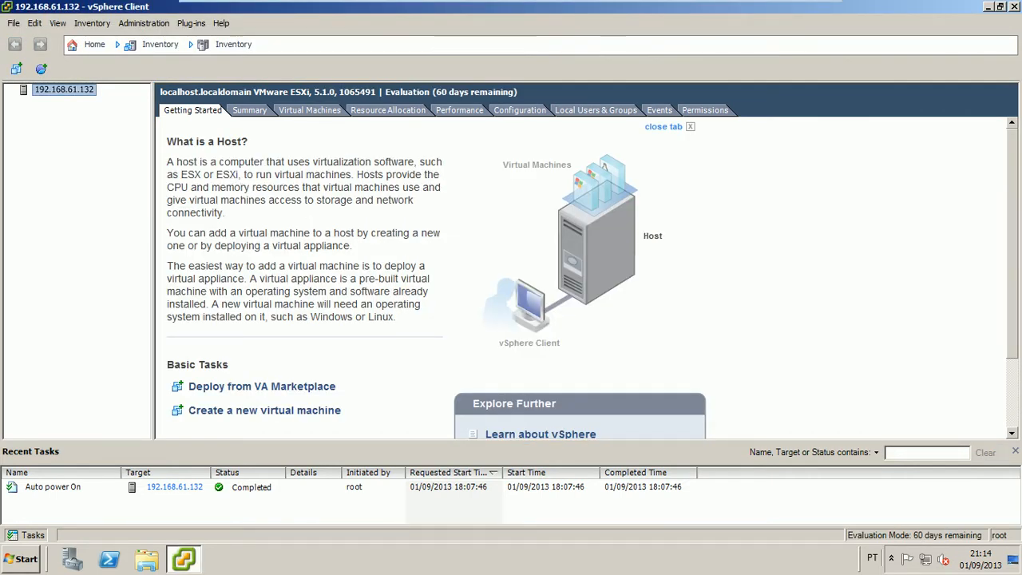
left_click(88, 45)
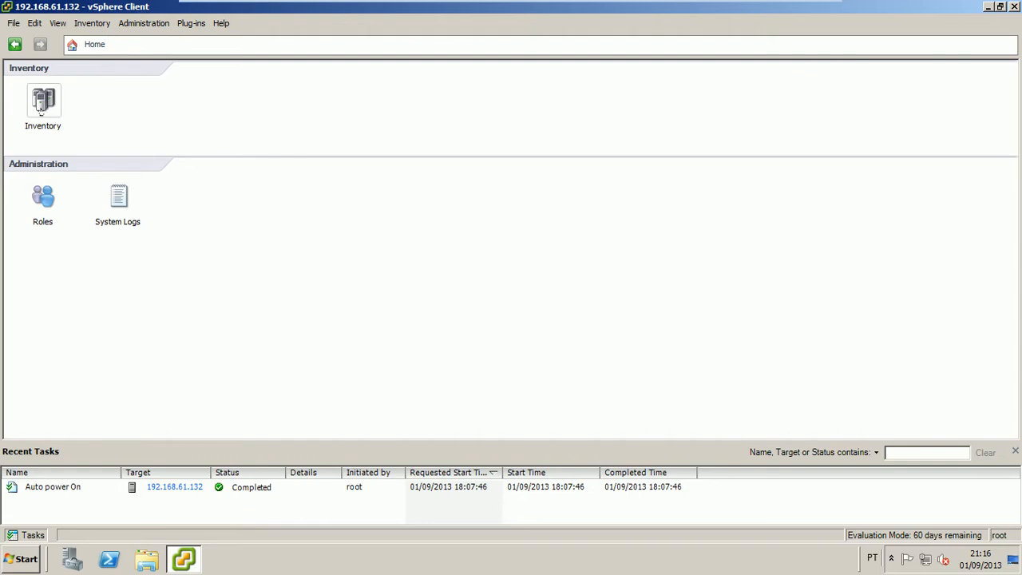
Open host 192.168.61.132's inventory and browse the Inventory and Administration breadcrumb menus
left_click(43, 102)
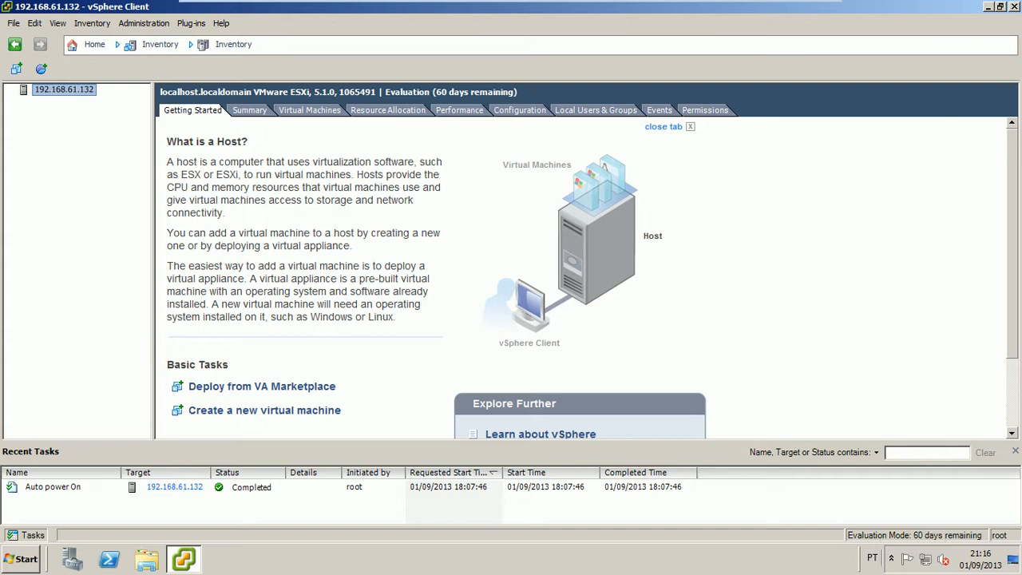
left_click(161, 46)
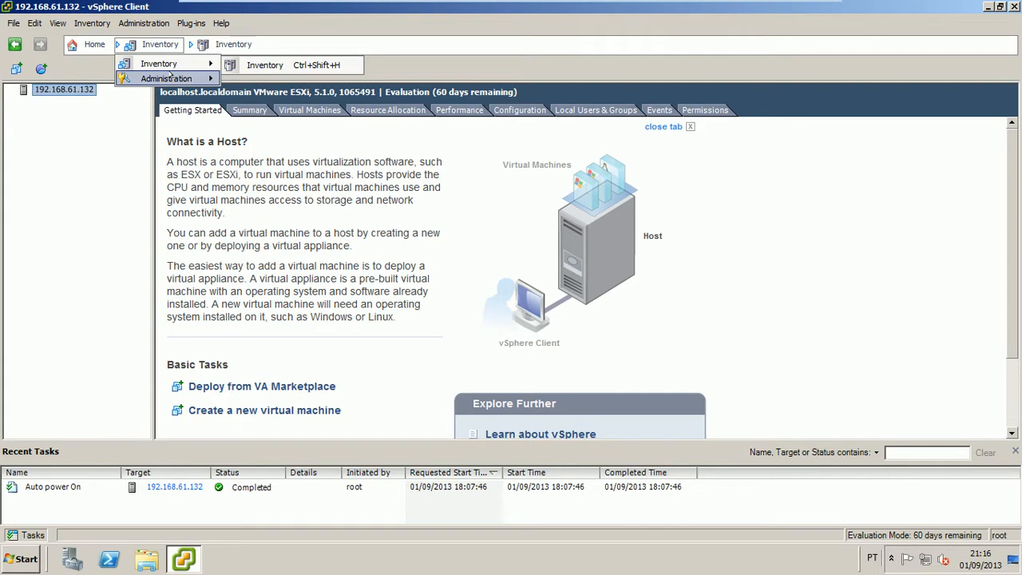
mouse_move(170, 80)
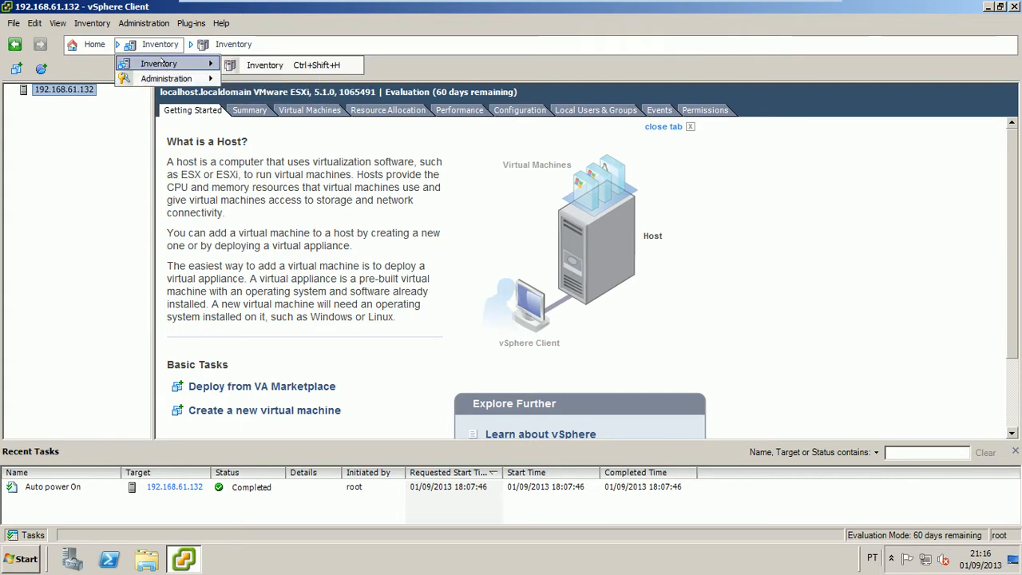
left_click(214, 48)
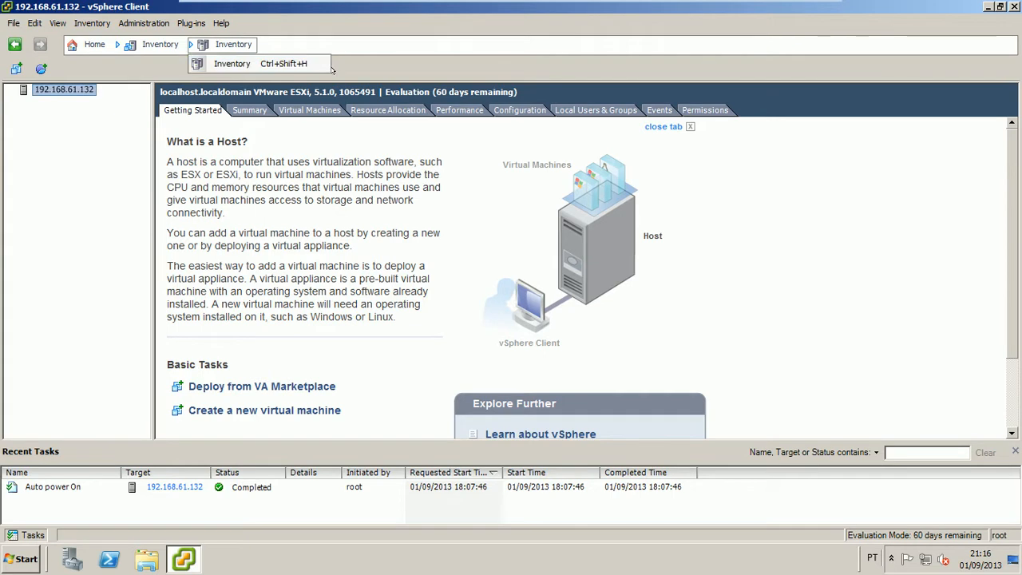
left_click(237, 77)
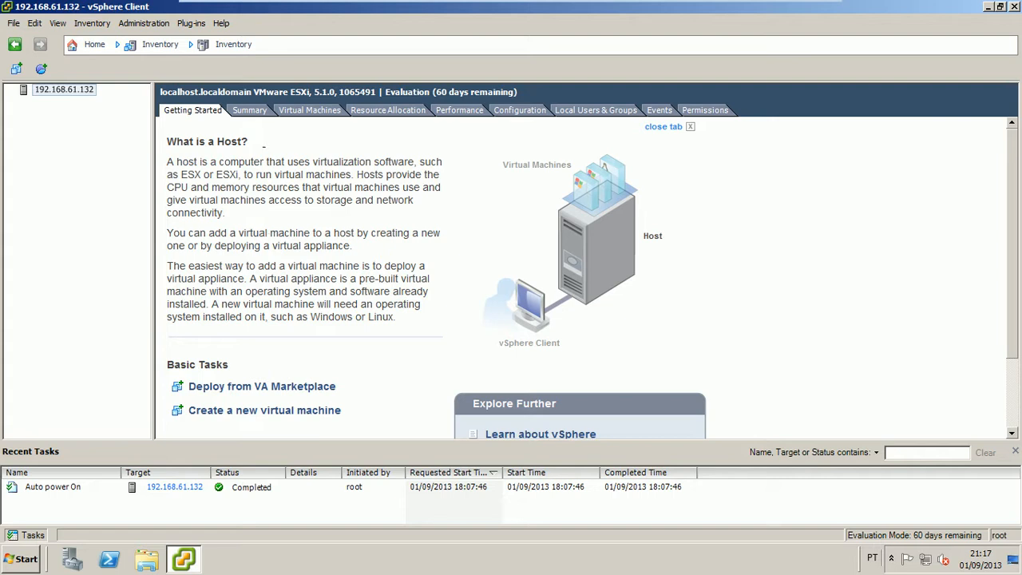
Show the host's Summary tab with hardware, datastore1 and VM Network details
left_click(250, 110)
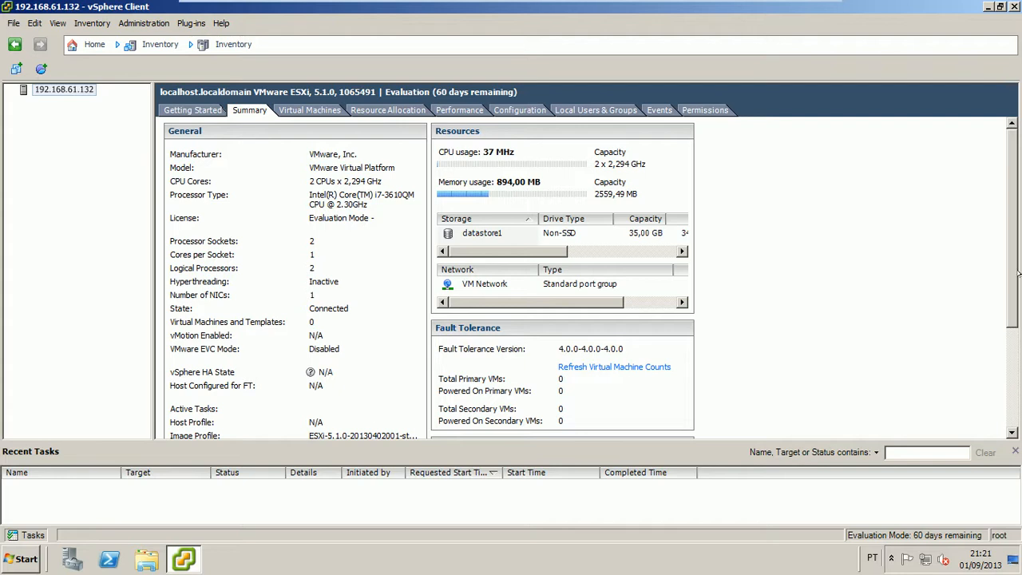
left_click_drag(1012, 297, 1012, 380)
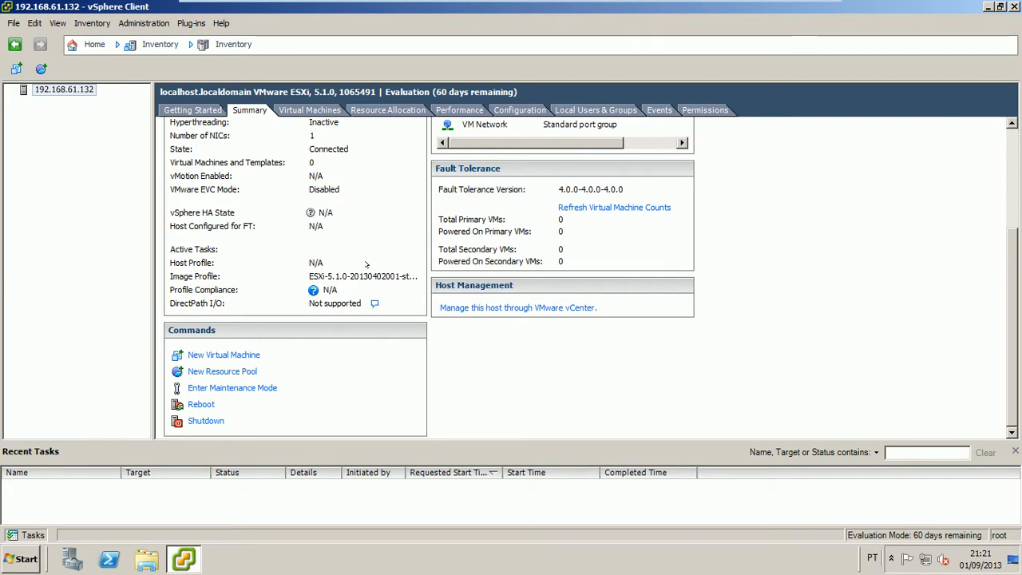
scroll(534, 152, "up", 5)
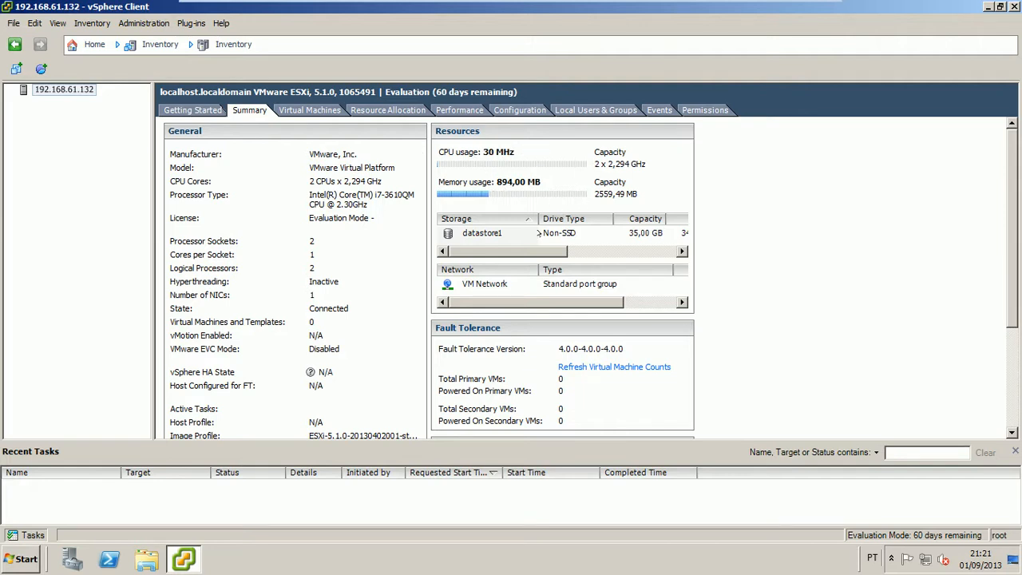
Inspect the datastore1 and VM Network resources, then view the host's empty Virtual Machines list
left_click(496, 233)
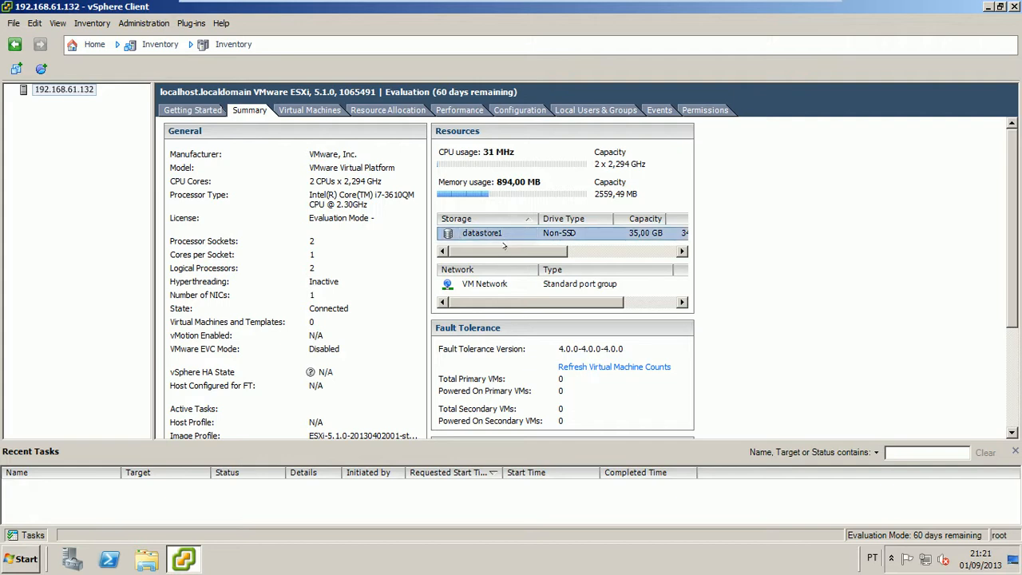
left_click_drag(504, 251, 471, 253)
left_click(485, 283)
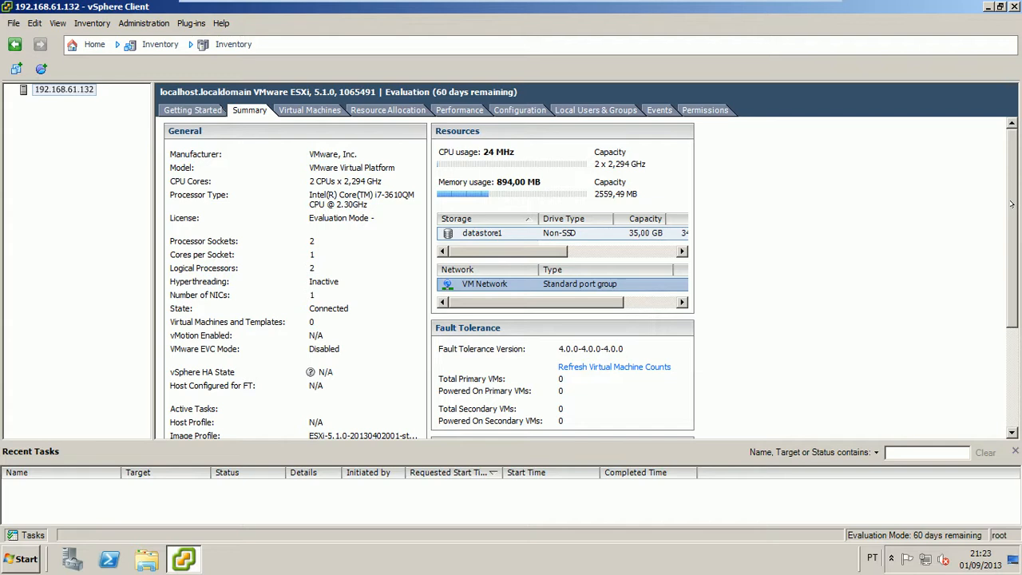
left_click_drag(1015, 200, 1012, 296)
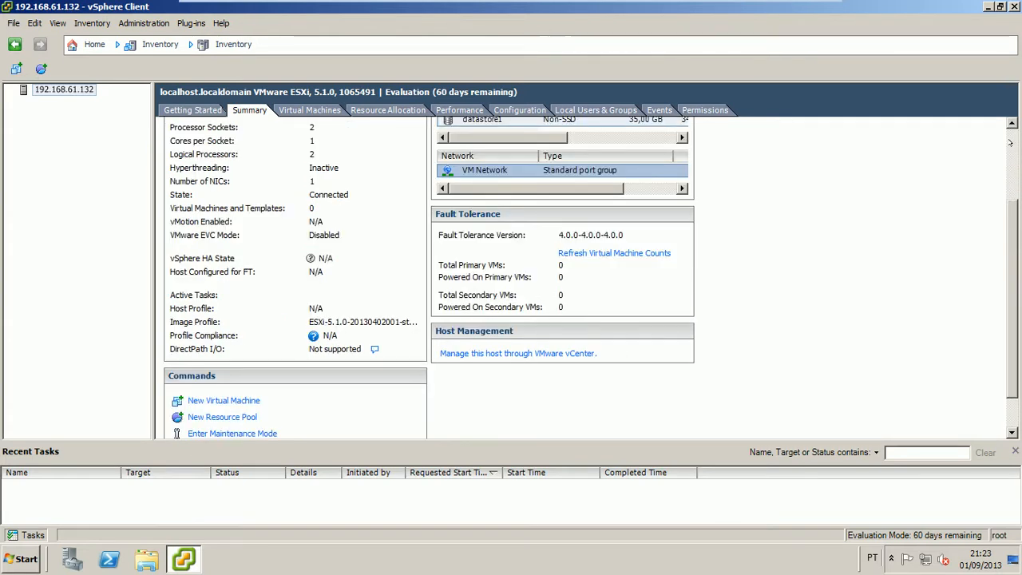
left_click(1011, 142)
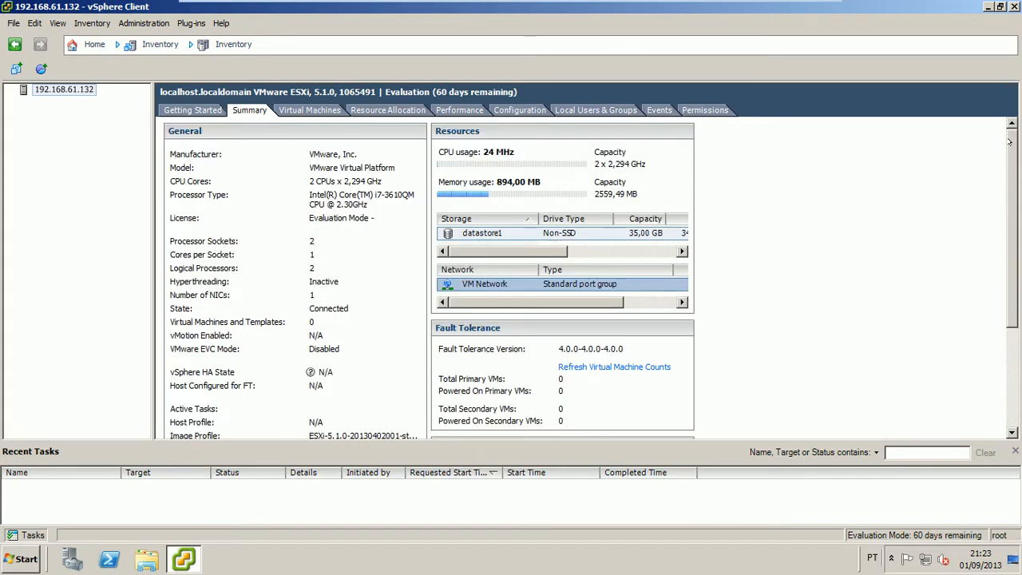
left_click(300, 111)
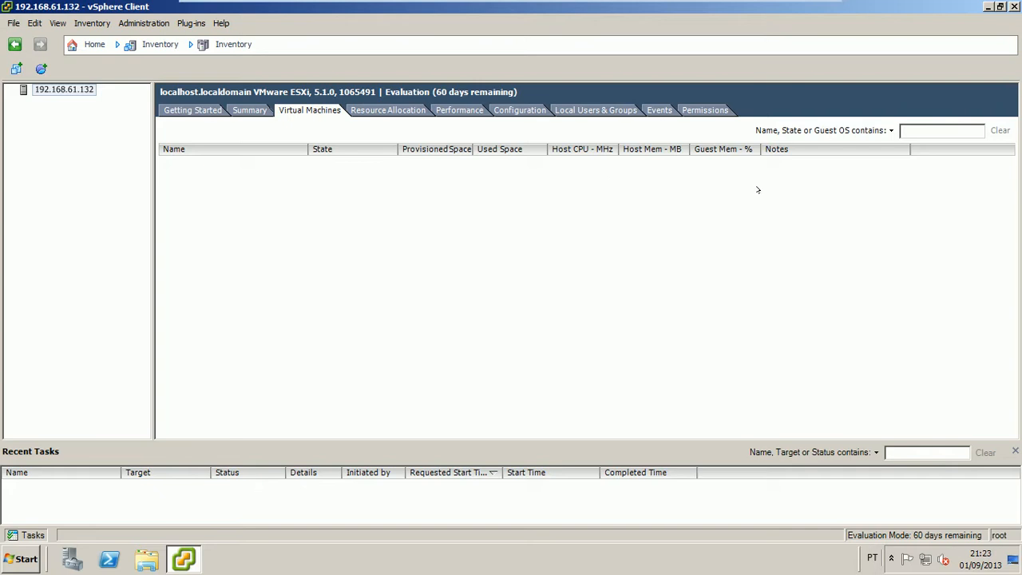
View the host's Resource Allocation: 3281 MHz CPU and 930 MB memory
left_click(374, 111)
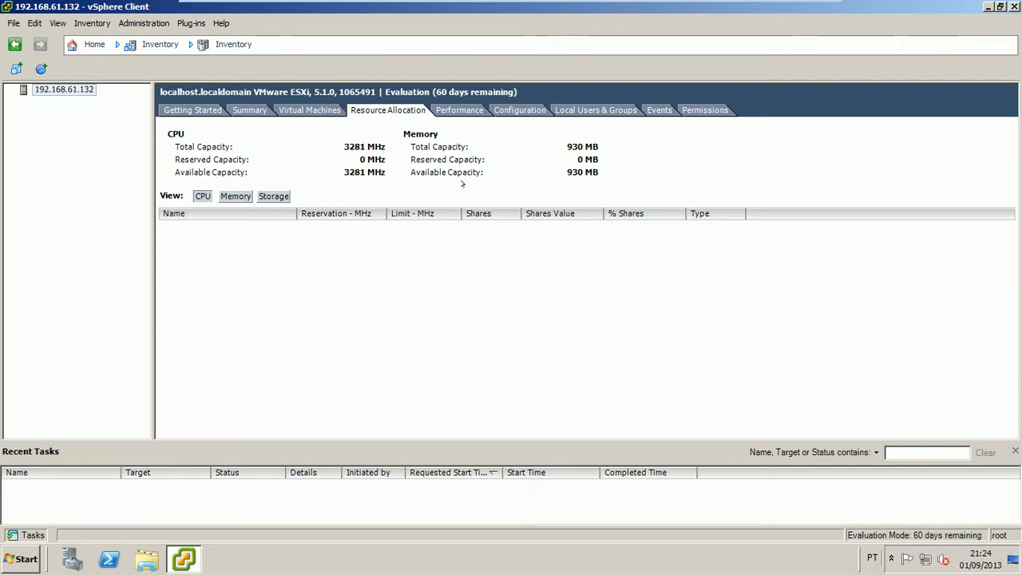
Show the host's real-time CPU performance chart and browse the 'Switch to' chart types
left_click(452, 110)
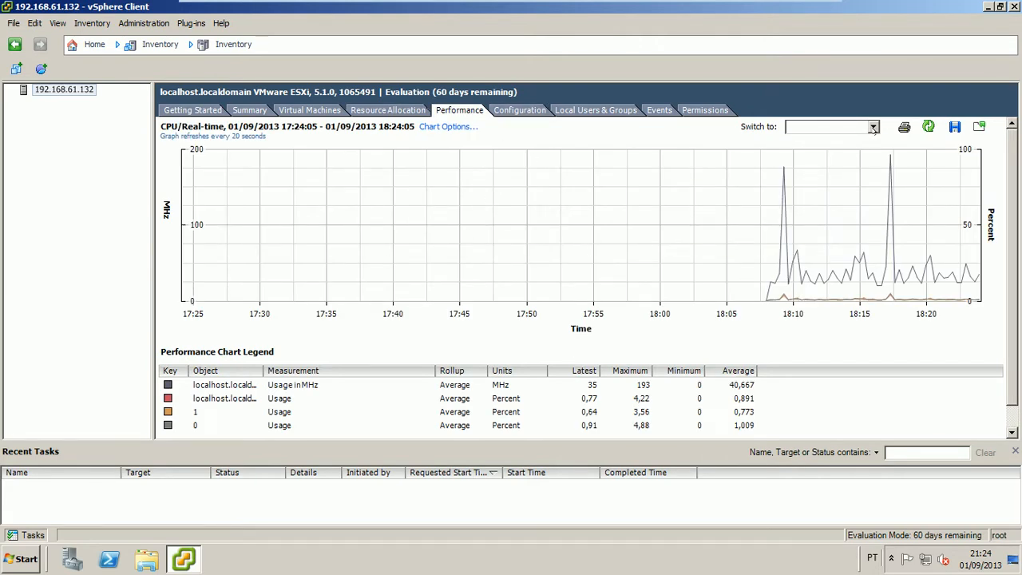
left_click(873, 127)
mouse_move(874, 153)
left_mouse_down()
mouse_move(874, 172)
mouse_move(875, 150)
left_mouse_up()
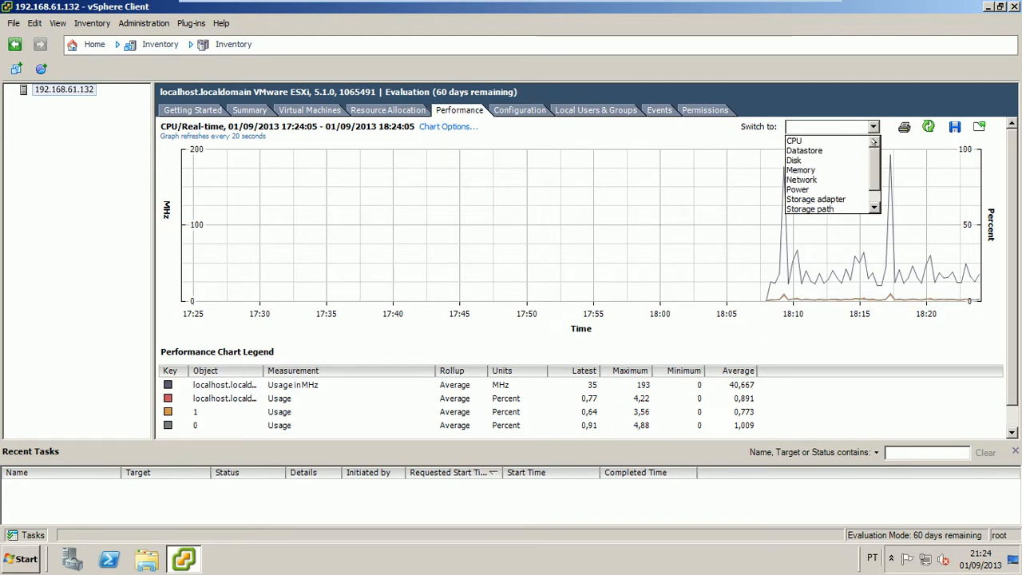
mouse_move(875, 152)
left_mouse_down()
mouse_move(875, 173)
mouse_move(874, 150)
left_mouse_up()
left_click(873, 126)
left_click(873, 126)
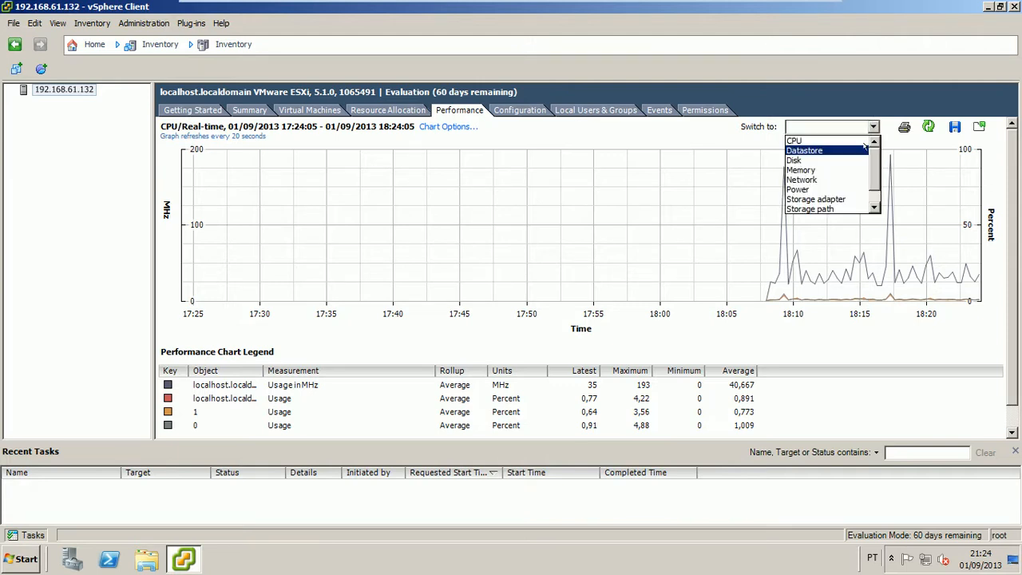
left_click_drag(873, 167, 873, 181)
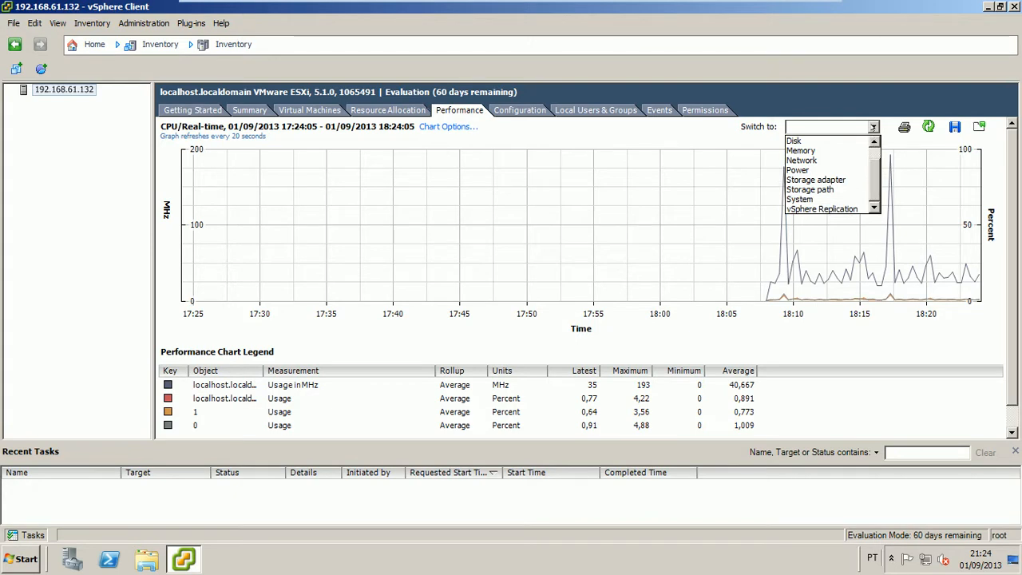
left_click(873, 126)
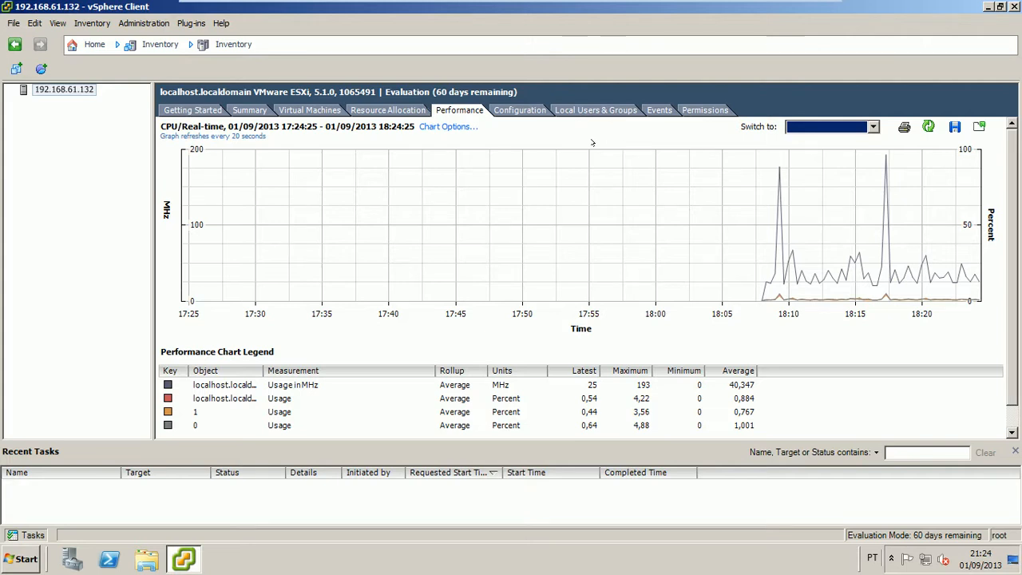
Scroll through the chart type list again and close it without changing the chart
left_click(873, 126)
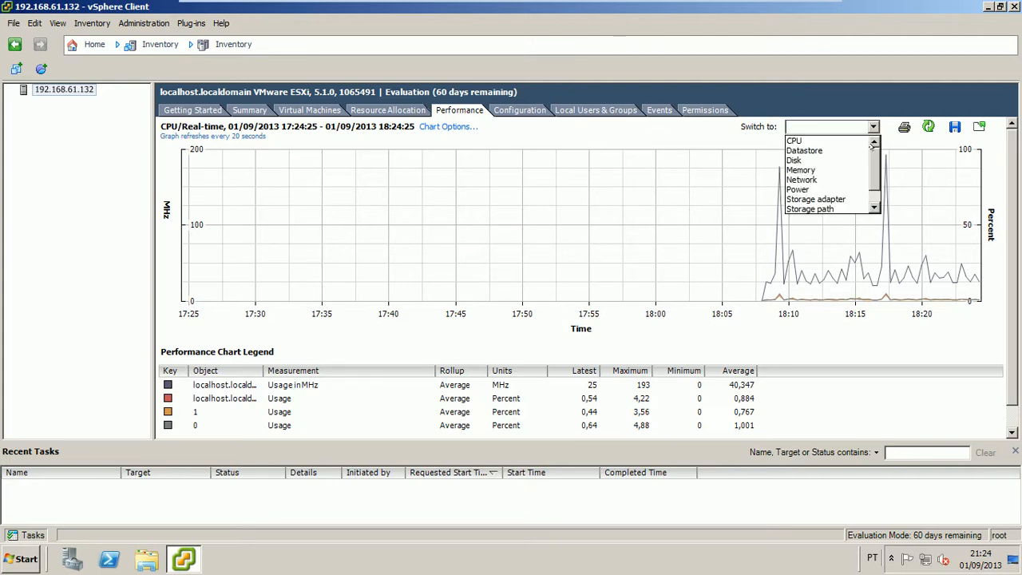
scroll(873, 166, "down", 1)
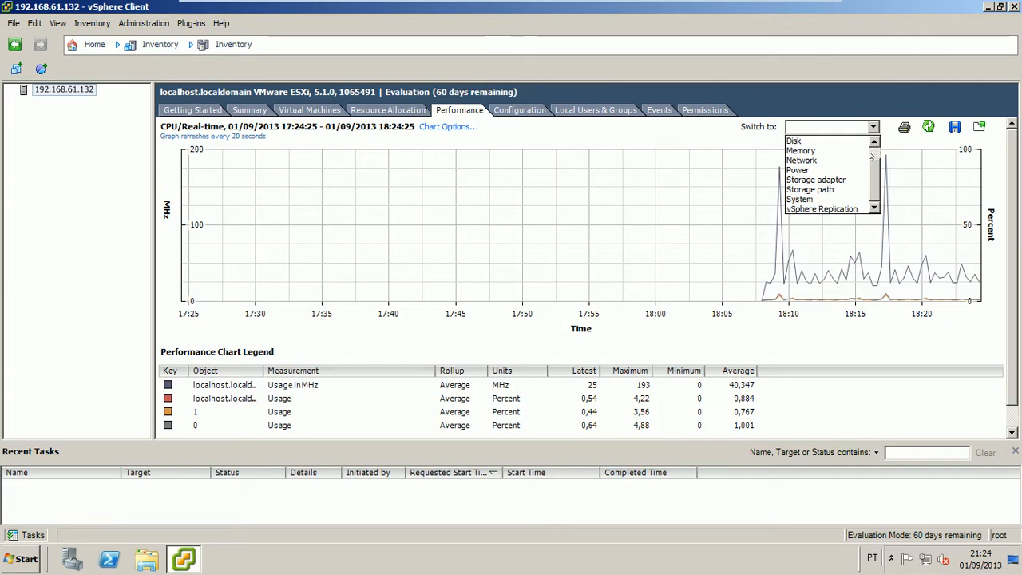
scroll(872, 160, "up", 1)
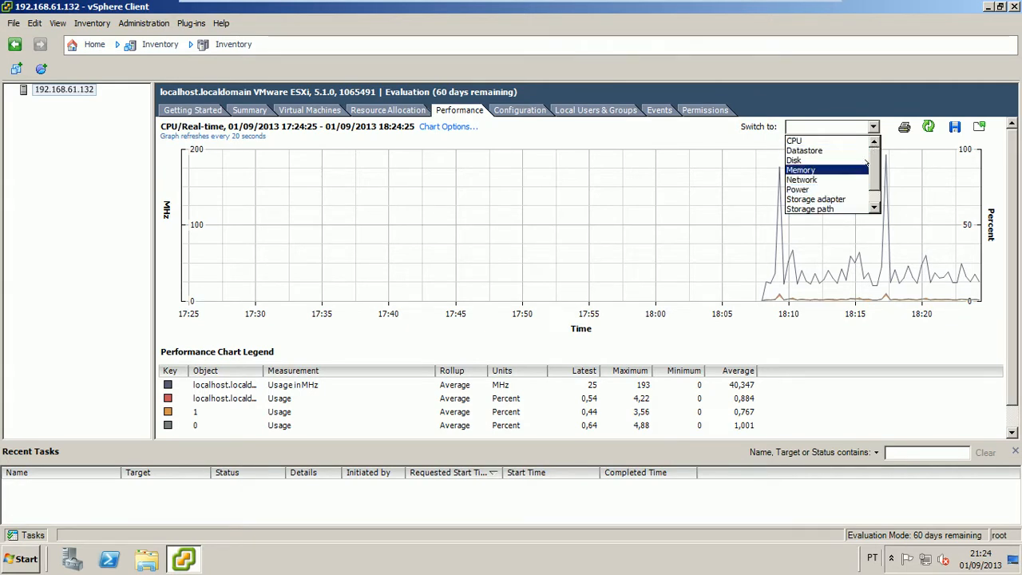
scroll(872, 171, "down", 1)
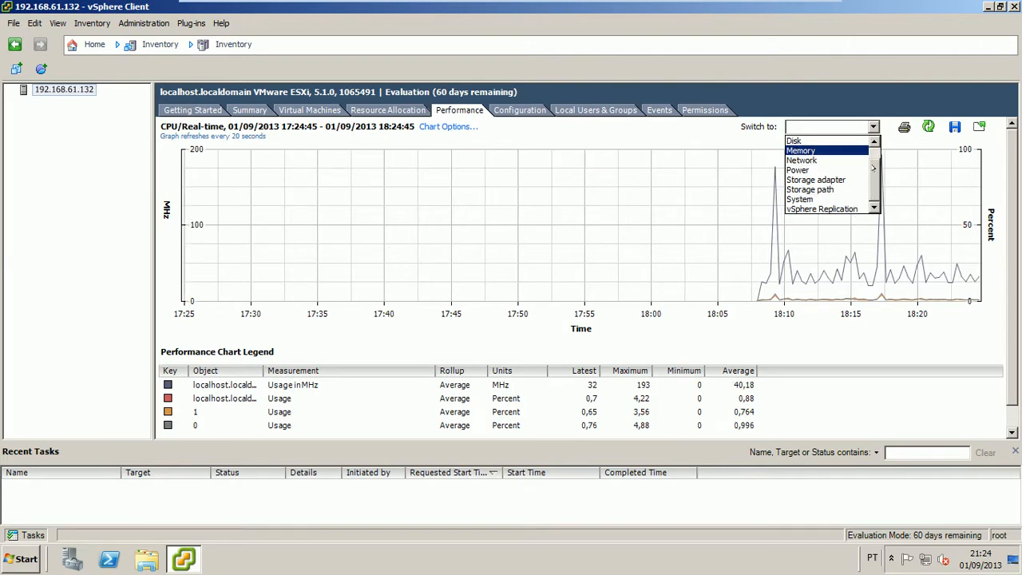
scroll(874, 159, "up", 1)
left_click(874, 126)
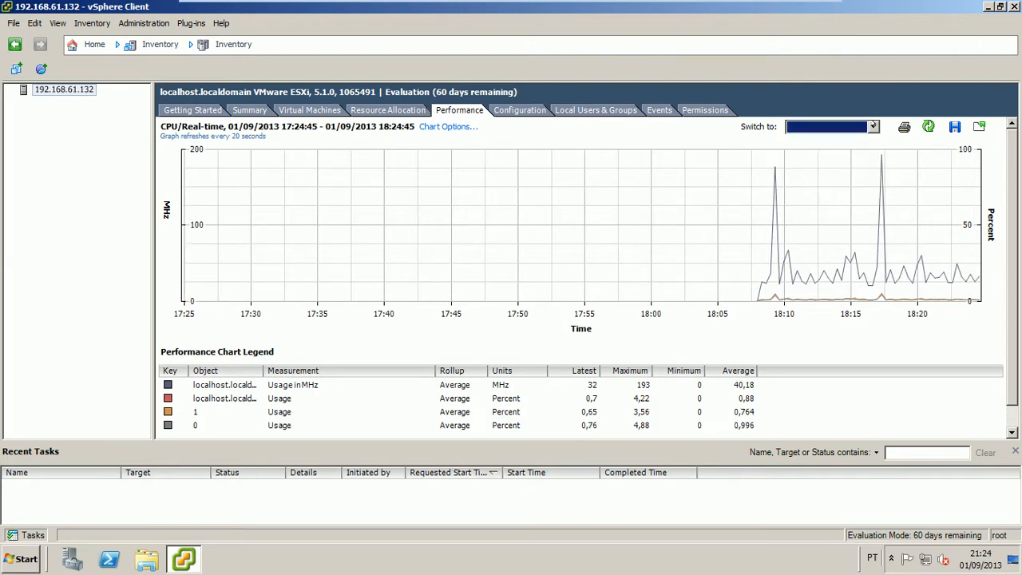
left_click(874, 126)
left_click(873, 126)
left_click(690, 143)
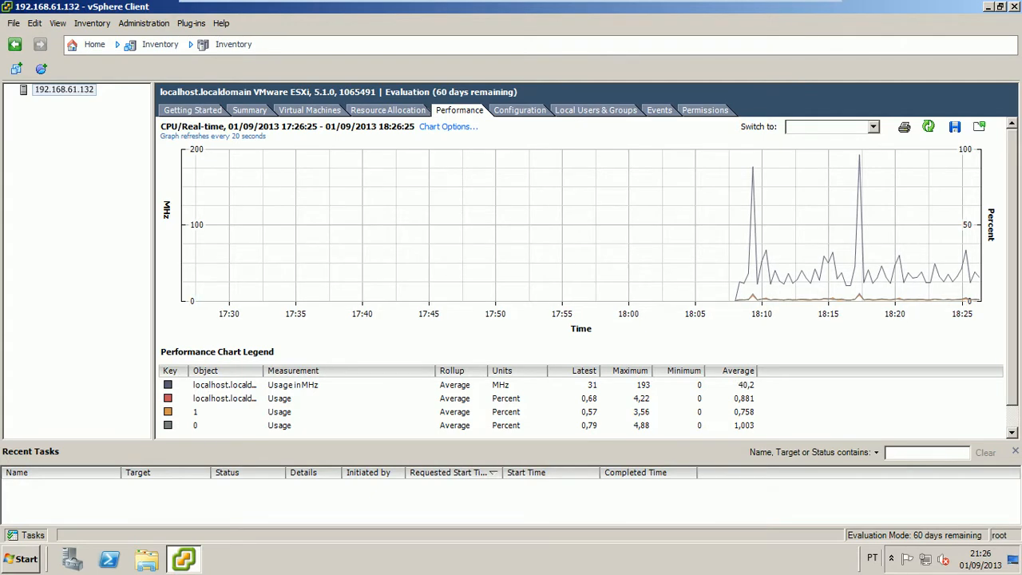
mouse_move(541, 172)
left_click(599, 110)
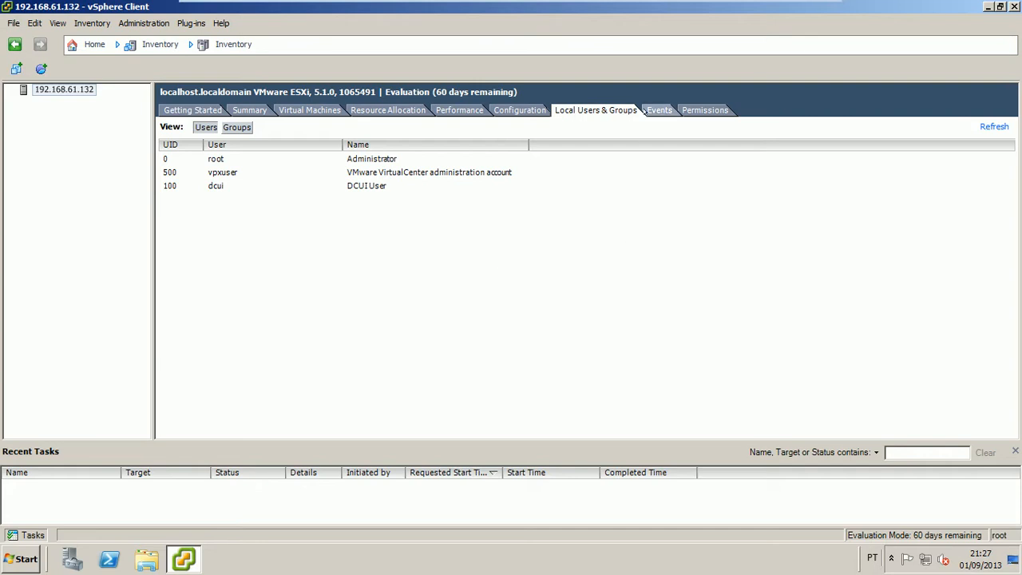
View the host's event log showing the gateway 192.168.61.2 connection errors
left_click(655, 111)
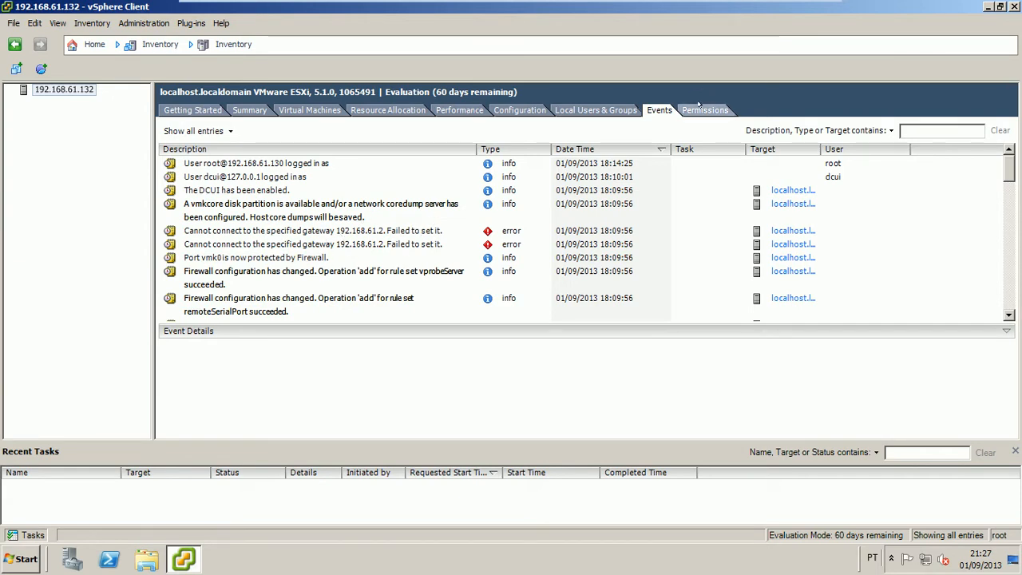
Check the host's user permissions, then show its Configuration health status
left_click(700, 105)
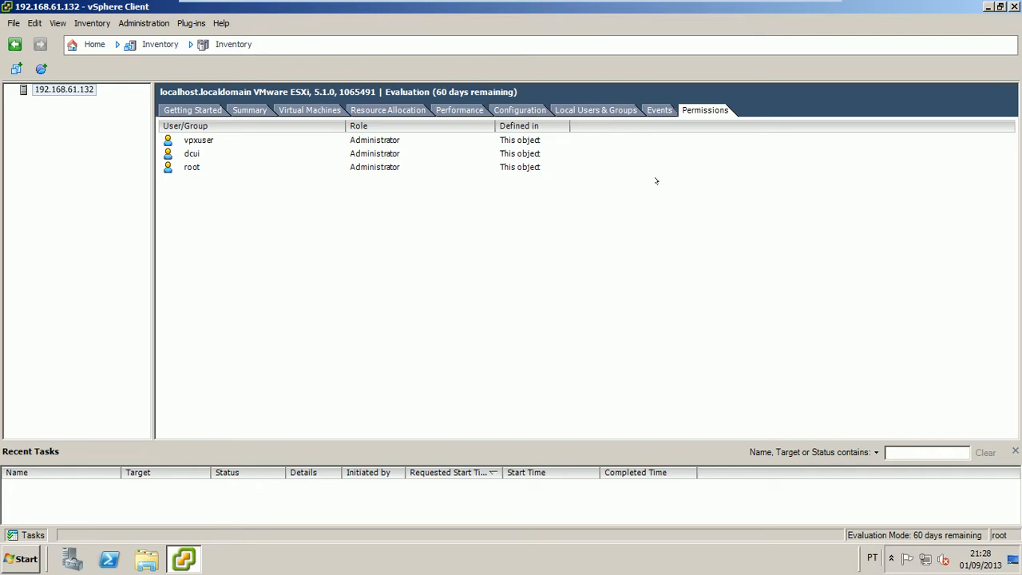
left_click(519, 109)
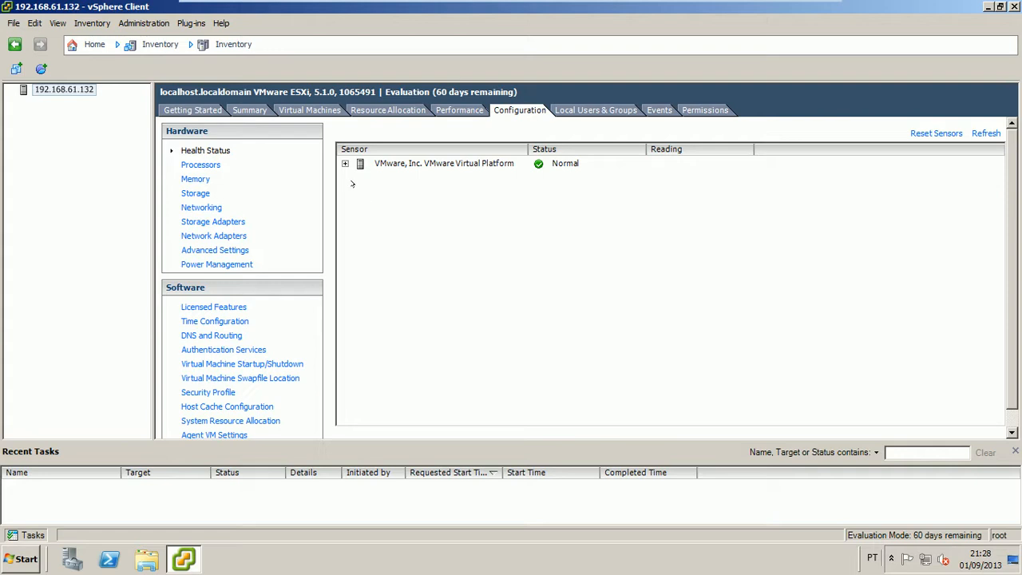
Expand the platform, Processors and Software Components sensors and widen the Sensor column
left_click(345, 163)
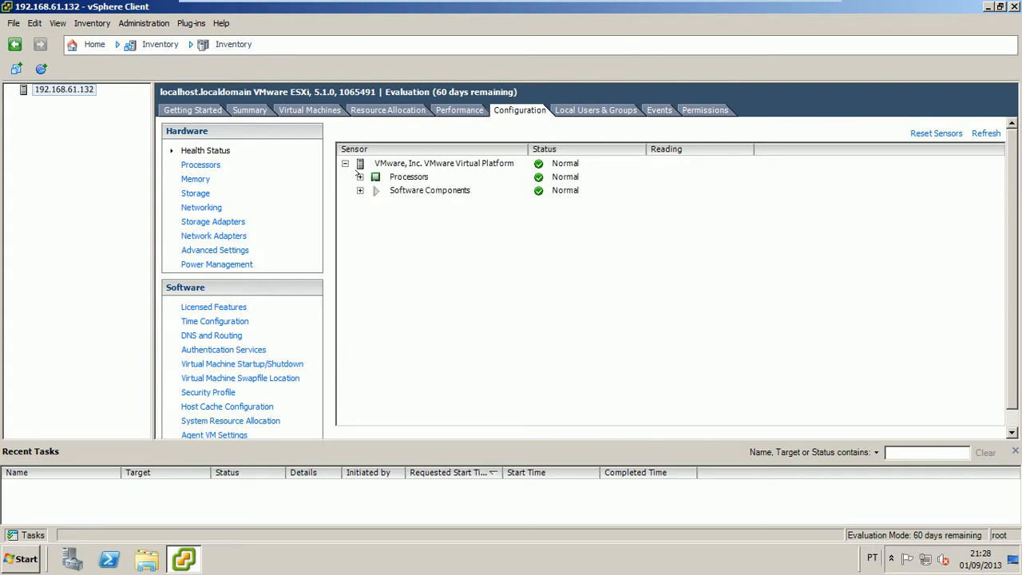
left_click(359, 177)
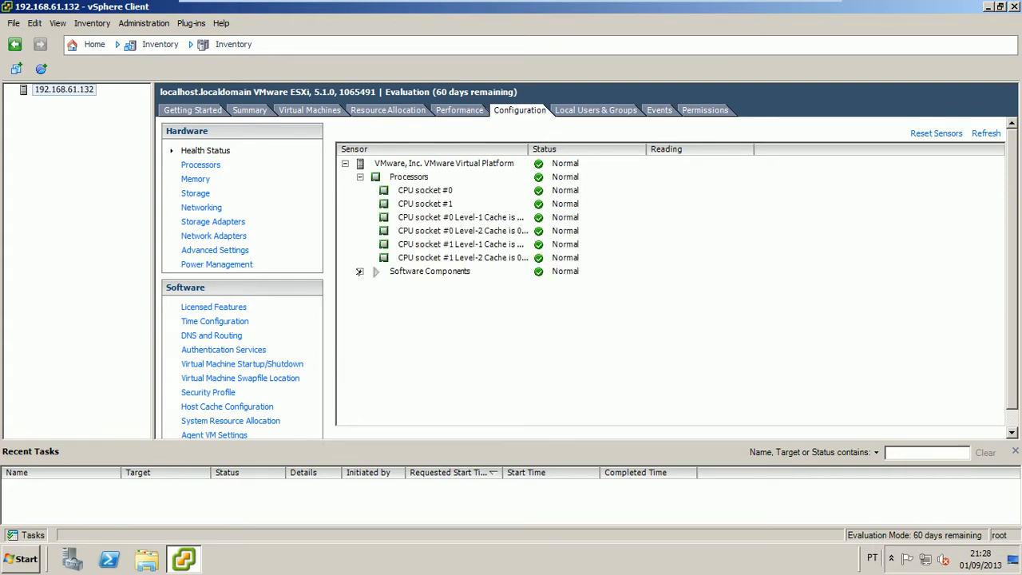
left_click(359, 271)
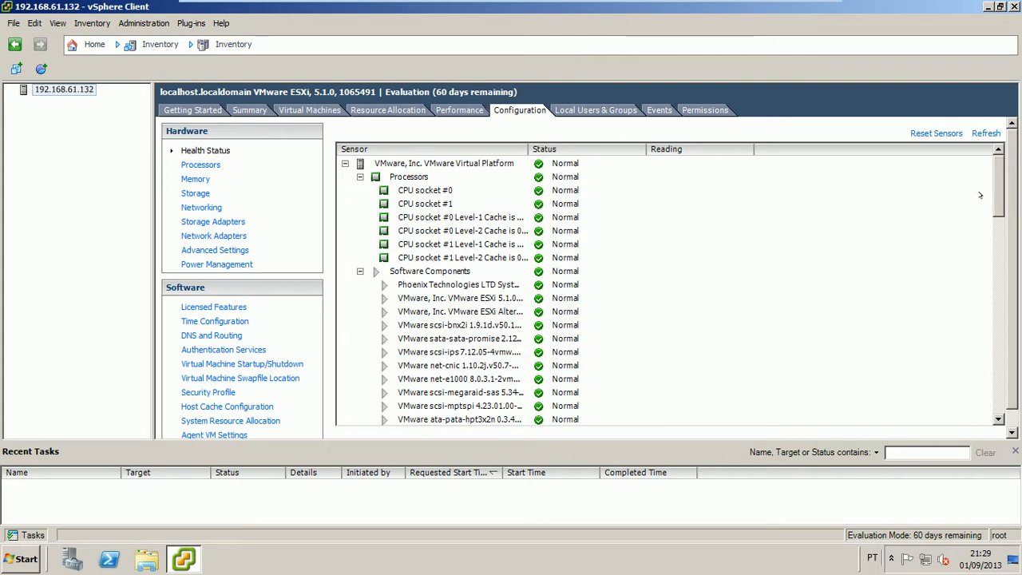
scroll(996, 195, "down", 1)
mouse_move(996, 195)
left_mouse_down()
mouse_move(996, 397)
mouse_move(996, 184)
left_mouse_up()
left_click_drag(527, 148, 601, 148)
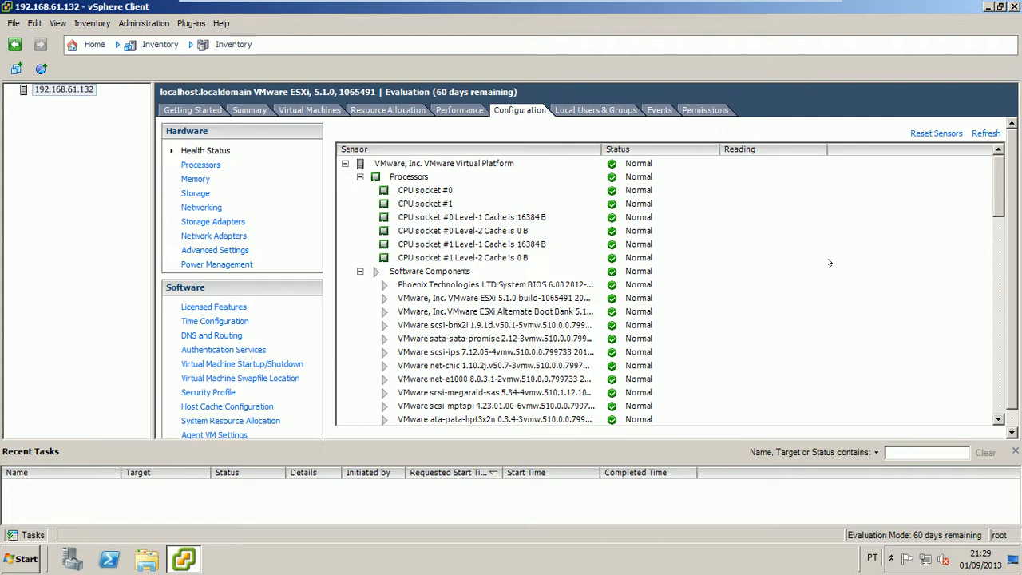
left_click_drag(995, 191, 995, 166)
Review the host's processor details, then its memory: 2559,5 MB total, 2549,0 MB for VMs
left_click(212, 165)
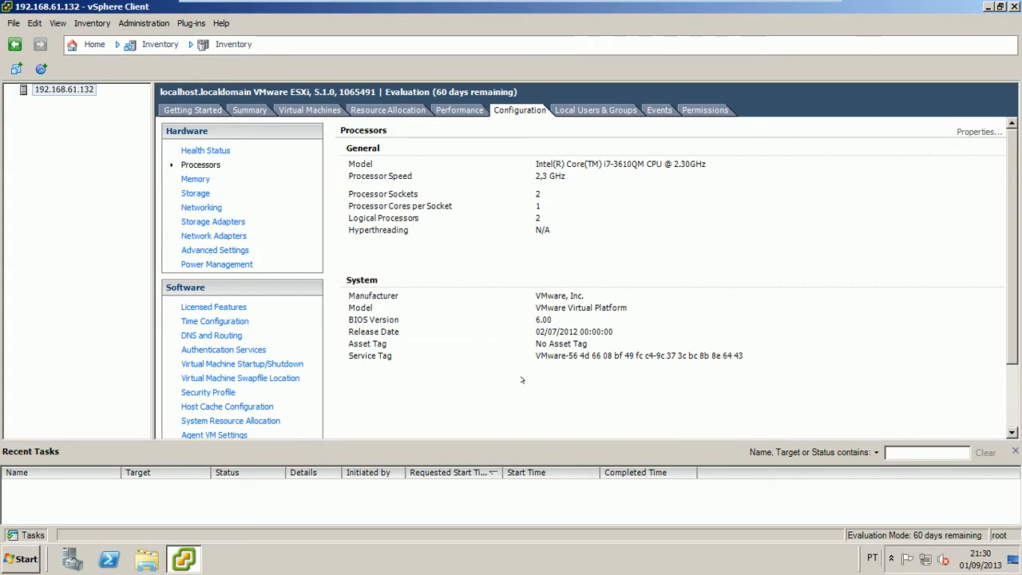
left_click(202, 180)
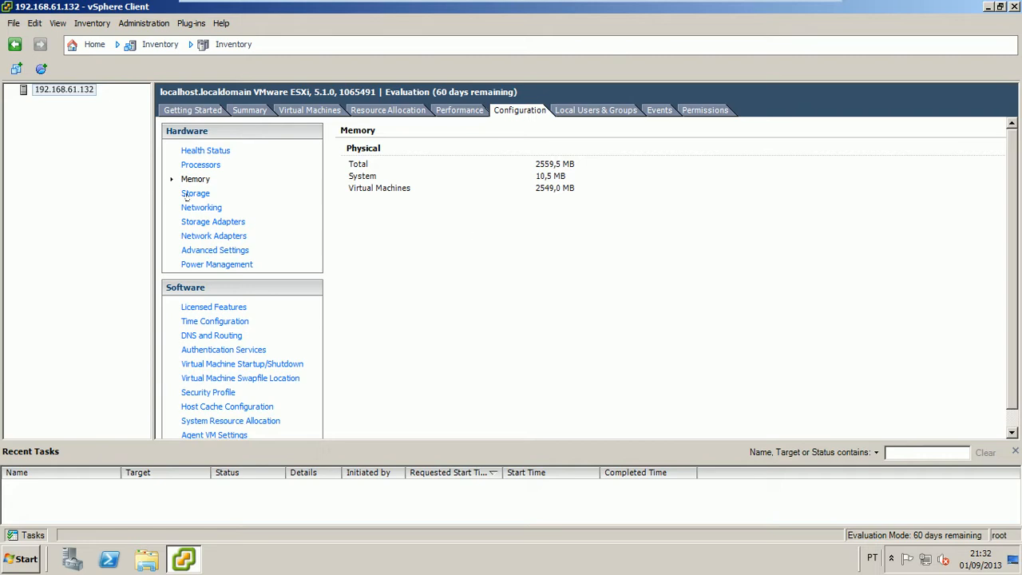
Inspect datastore1 under Storage, then view vSwitch0 with VM Network and Management Network on vmnic0
left_click(192, 194)
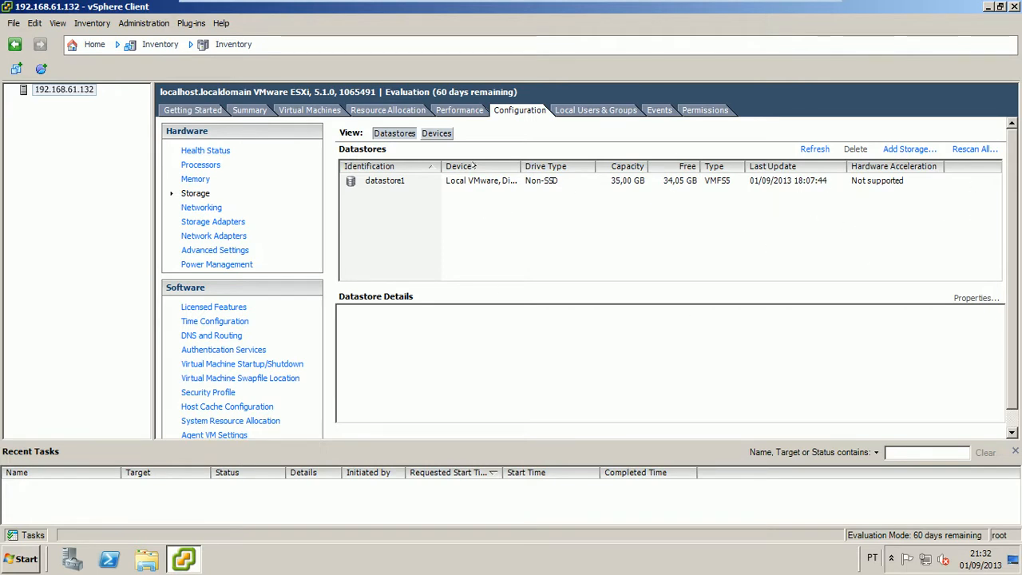
left_click(481, 182)
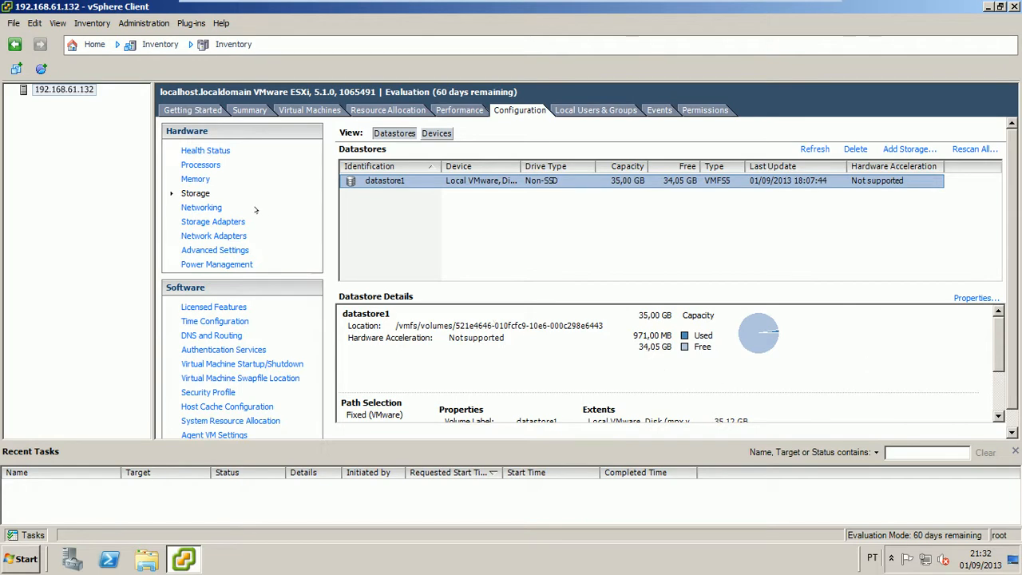
left_click(211, 210)
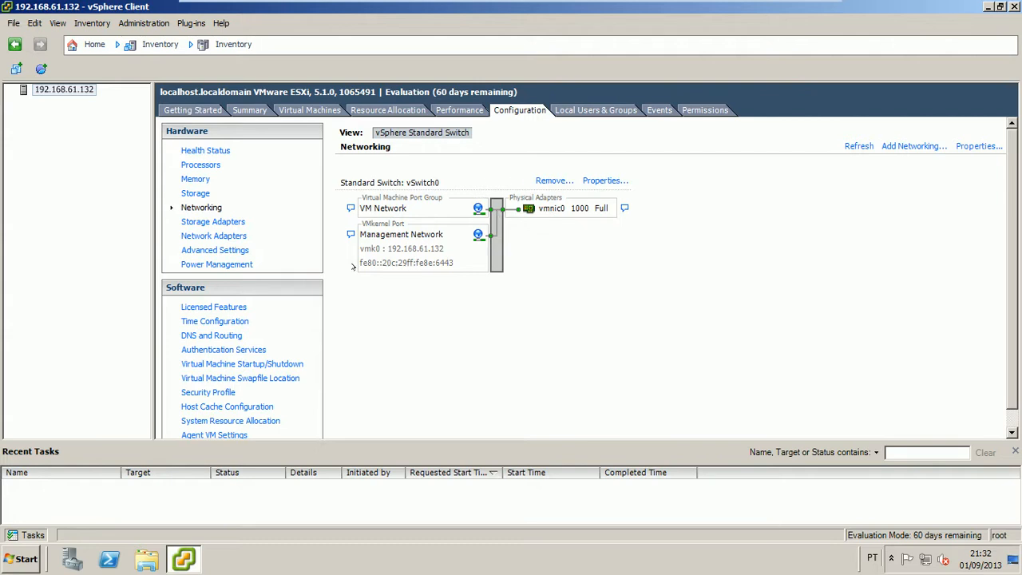
Show the Storage Adapters page listing vmhba0, vmhba32 and vmhba1 with vmhba0's details
left_click(229, 223)
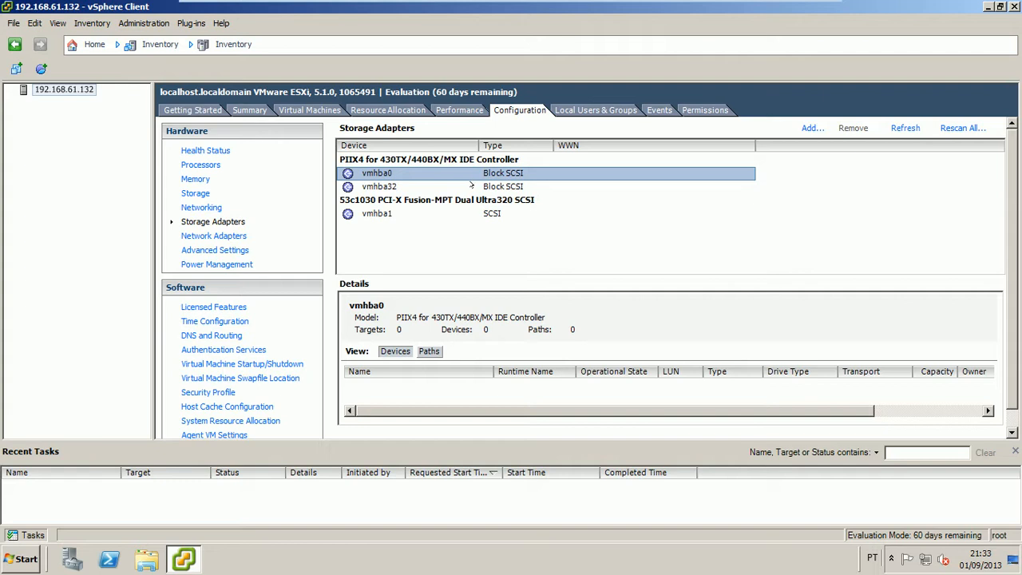
Inspect the vmhba32 and vmhba1 adapter devices, then view the Network Adapters page
left_click(471, 185)
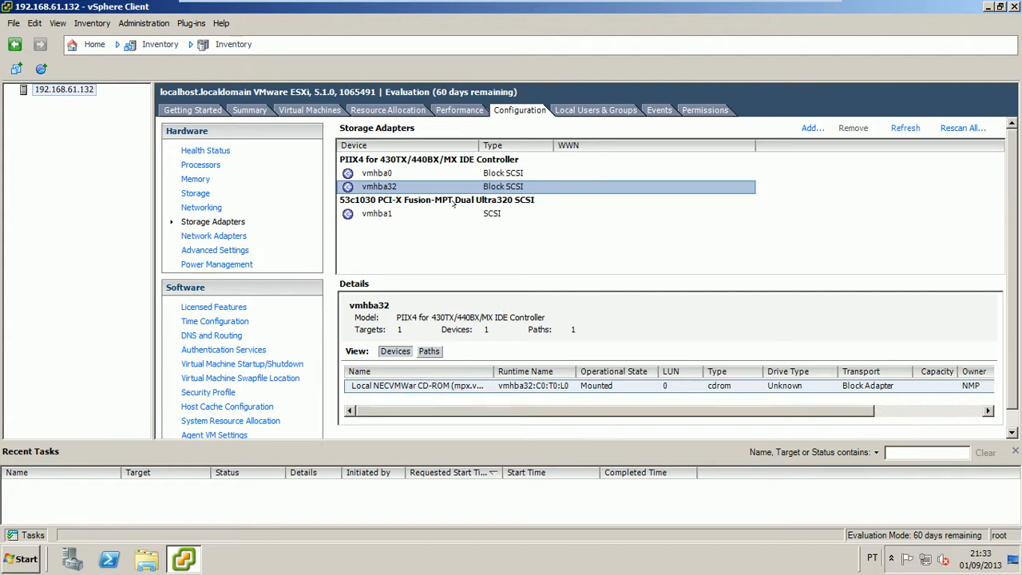
left_click(414, 213)
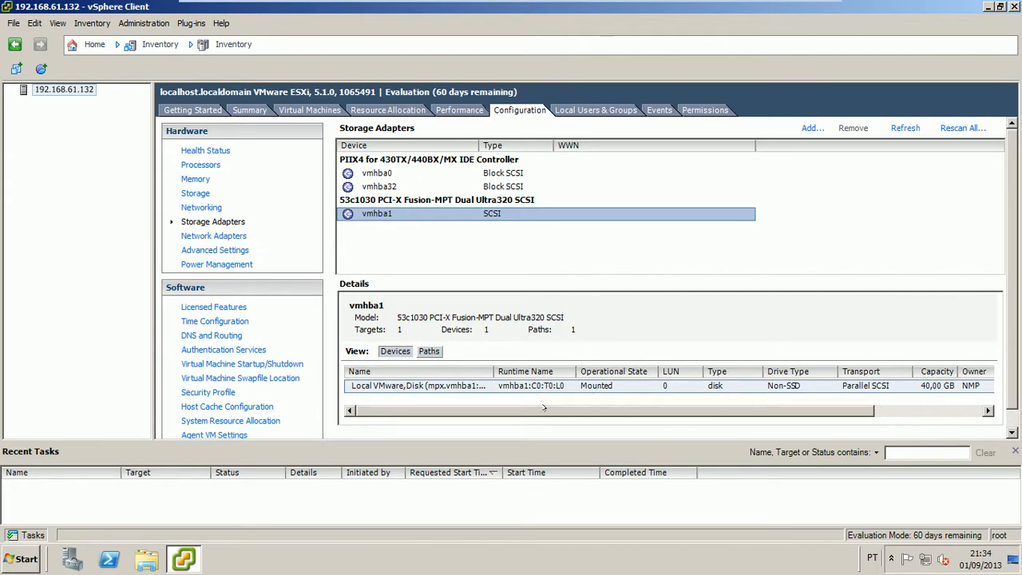
left_click_drag(548, 409, 677, 413)
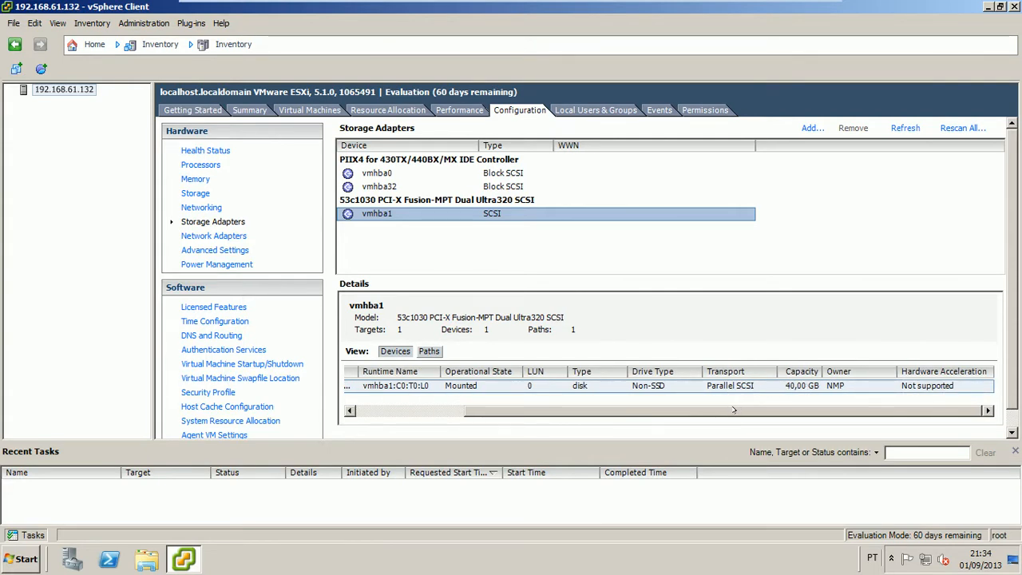
left_click_drag(734, 409, 539, 412)
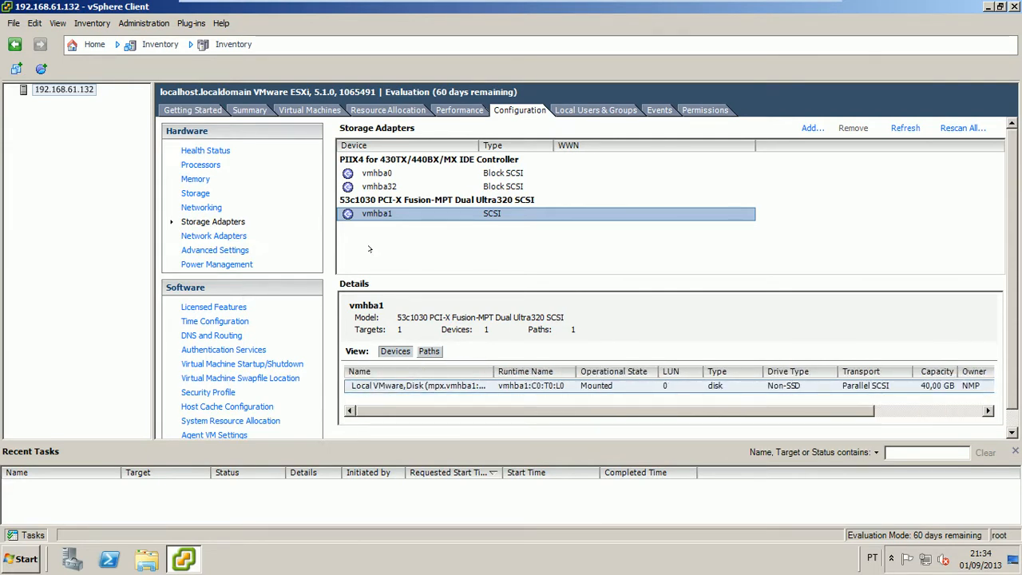
left_click(239, 235)
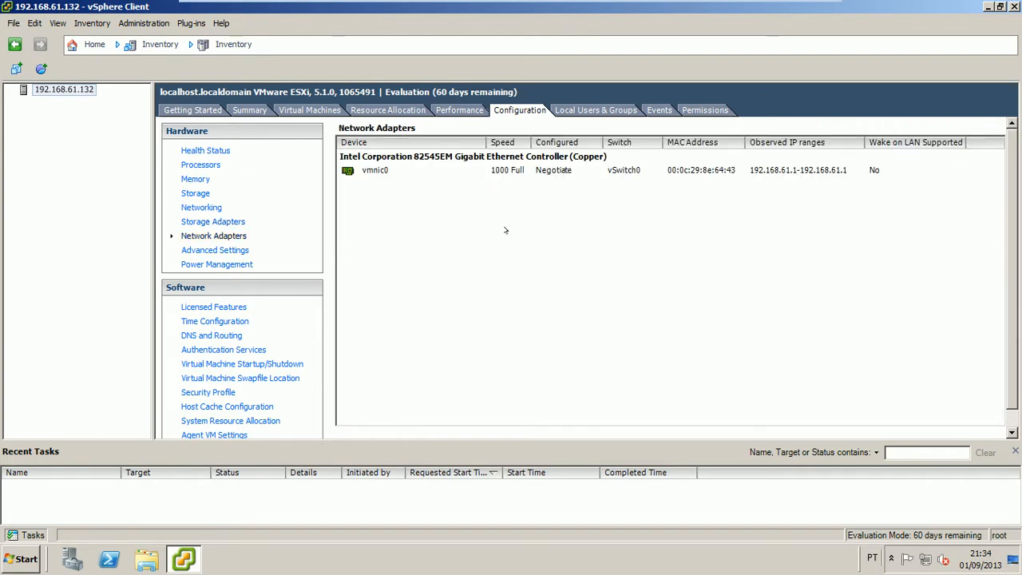
Select vmnic0, the Intel 82545EM Gigabit adapter negotiating 1000 Full on vSwitch0
left_click(375, 171)
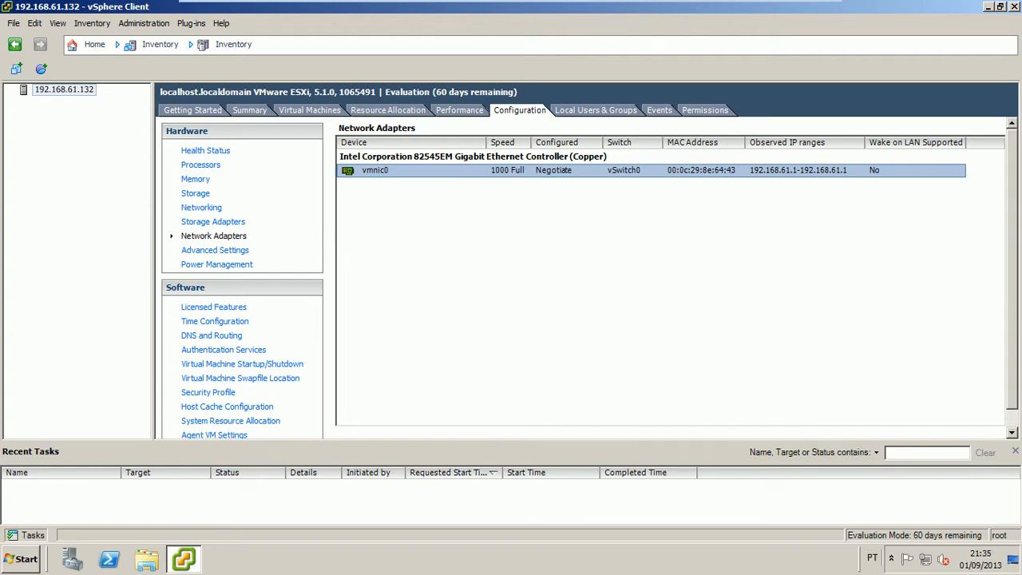
Review DirectPath I/O under Advanced Settings, then the Power Management settings
left_click(231, 251)
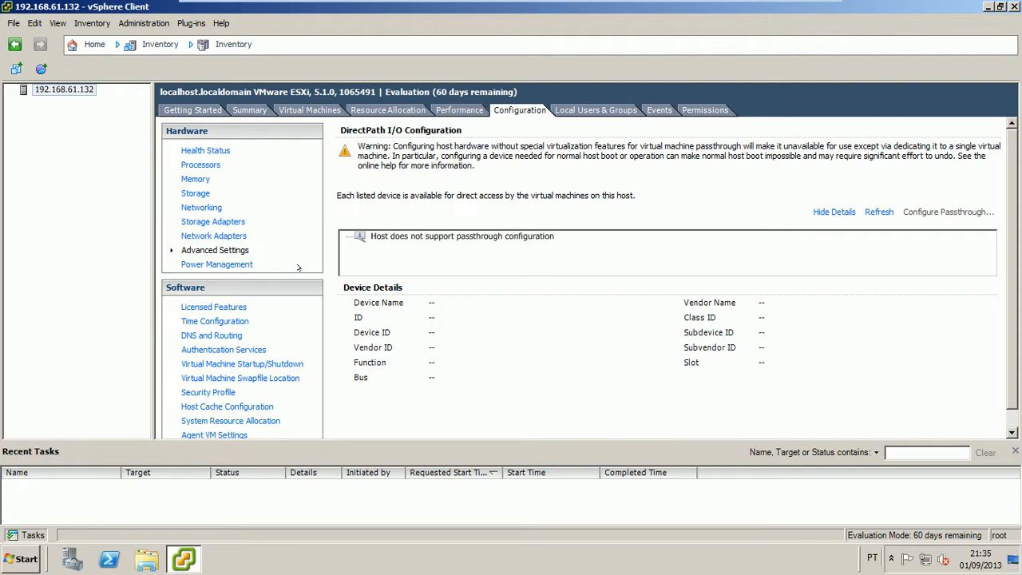
left_click(233, 266)
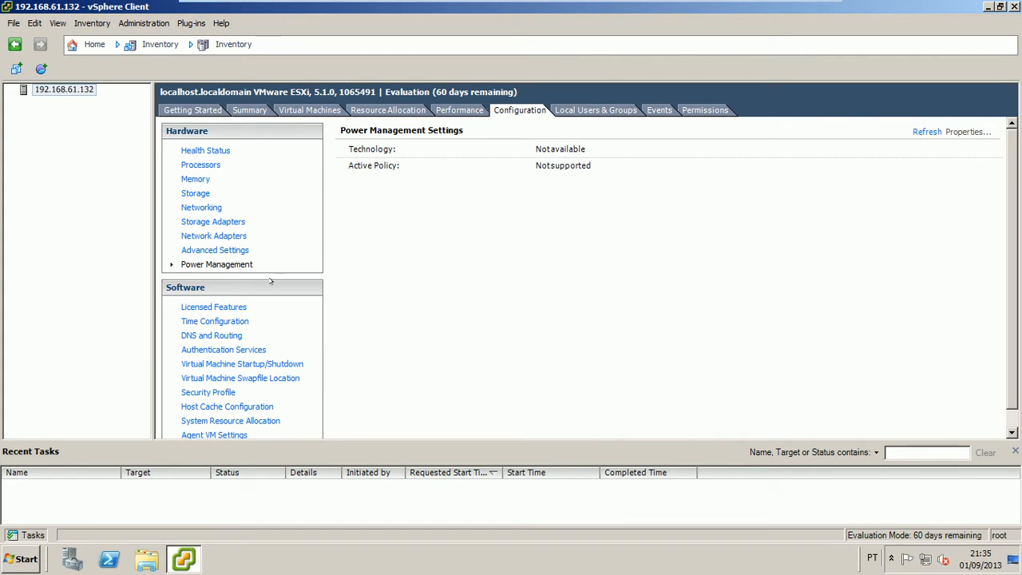
Browse the Evaluation Mode licensed features list, including vSphere HA and vMotion
left_click(240, 310)
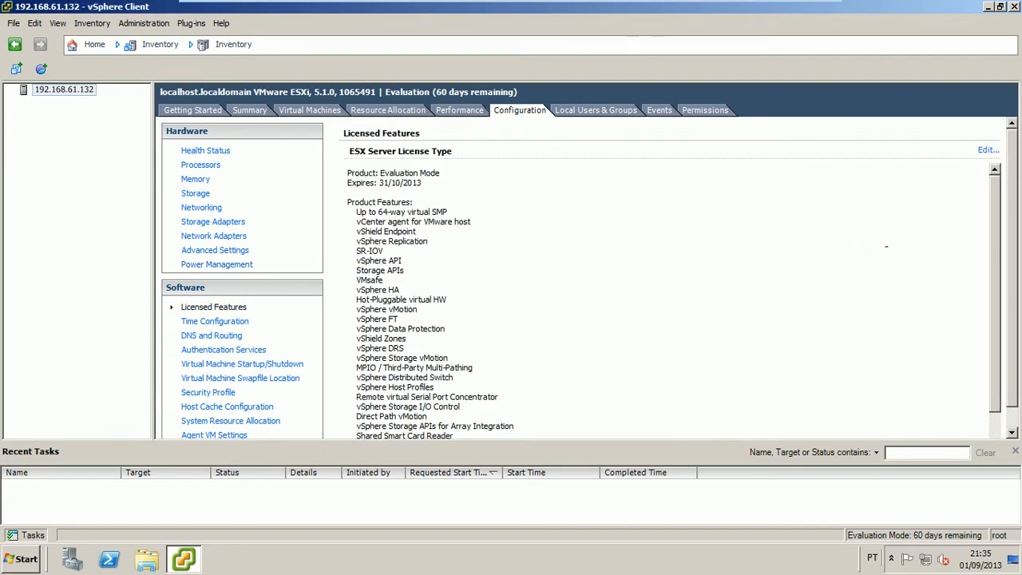
scroll(994, 319, "down", 2)
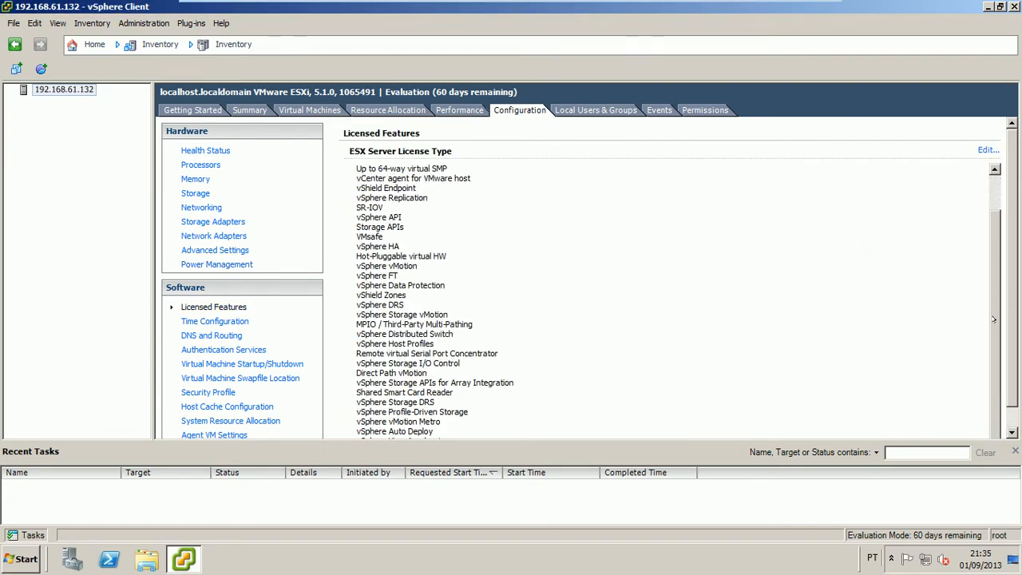
scroll(993, 195, "up", 2)
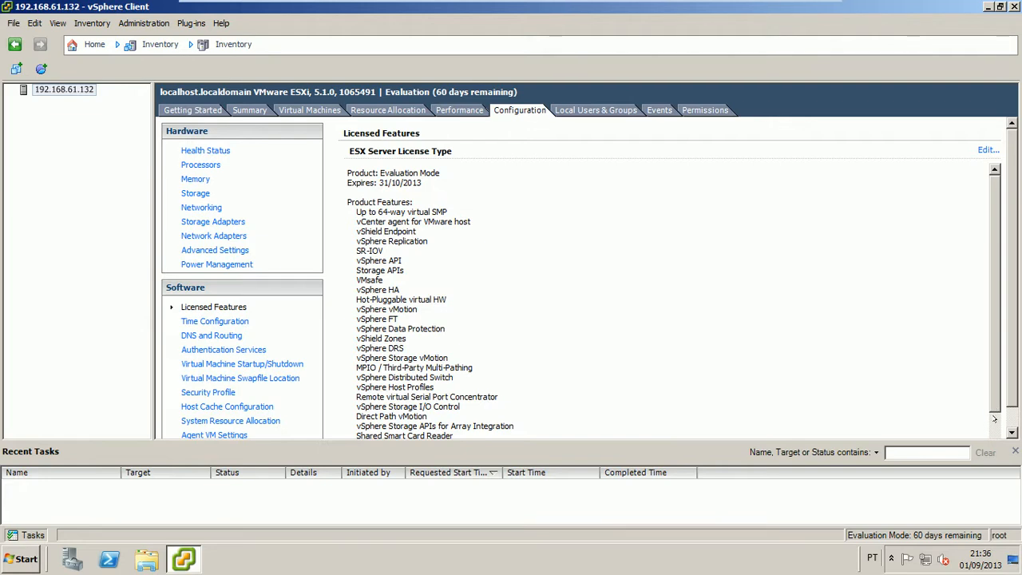
left_click(994, 418)
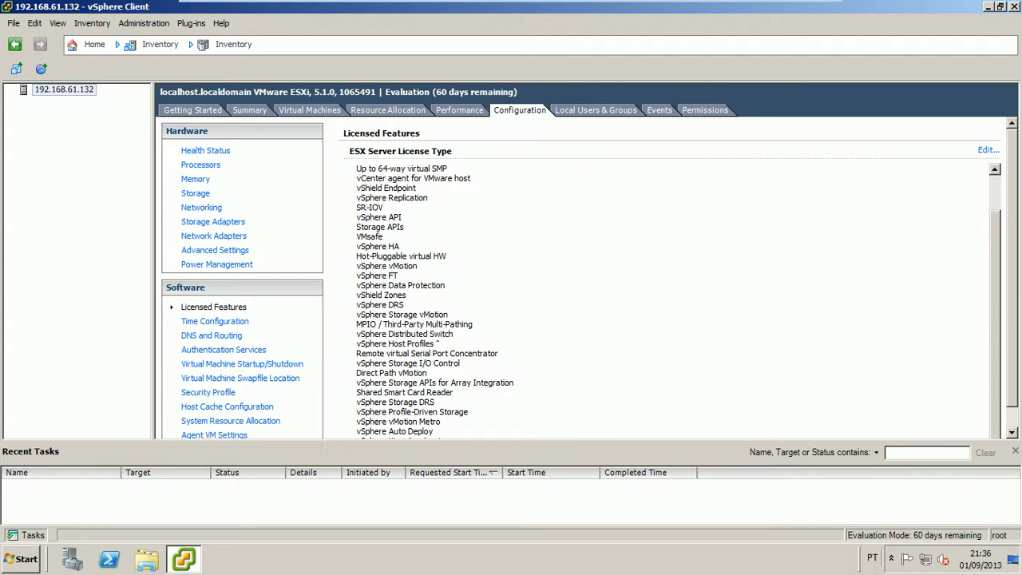
Browse the Time Configuration NTP options and server list, cancelling without adding an NTP server
left_click(224, 324)
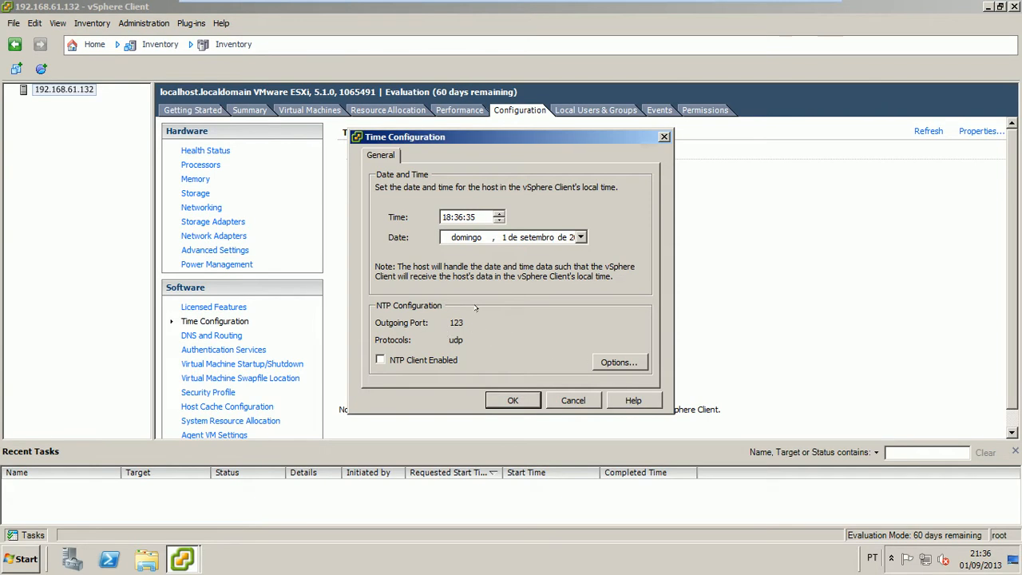
left_click(610, 365)
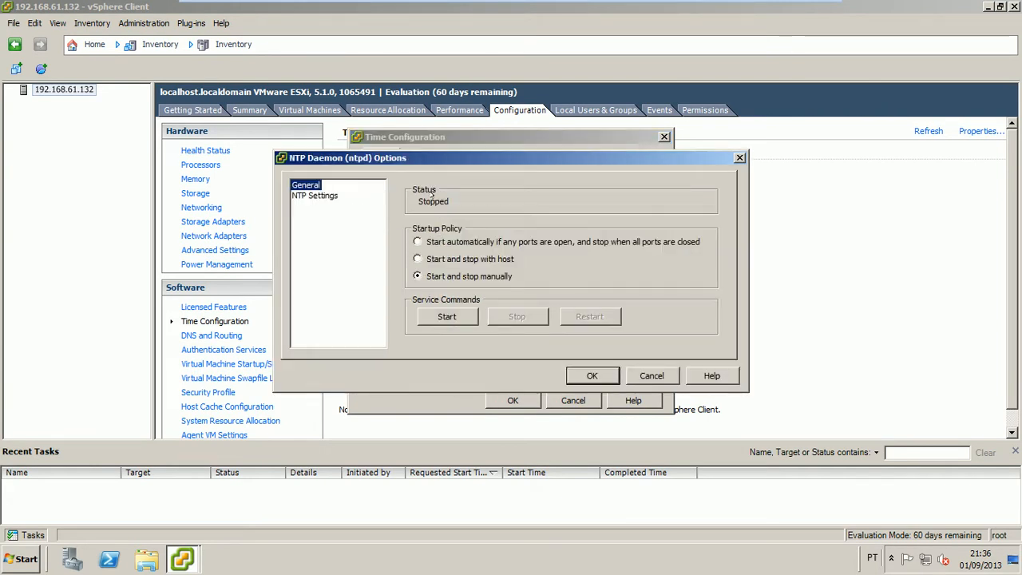
left_click(455, 240)
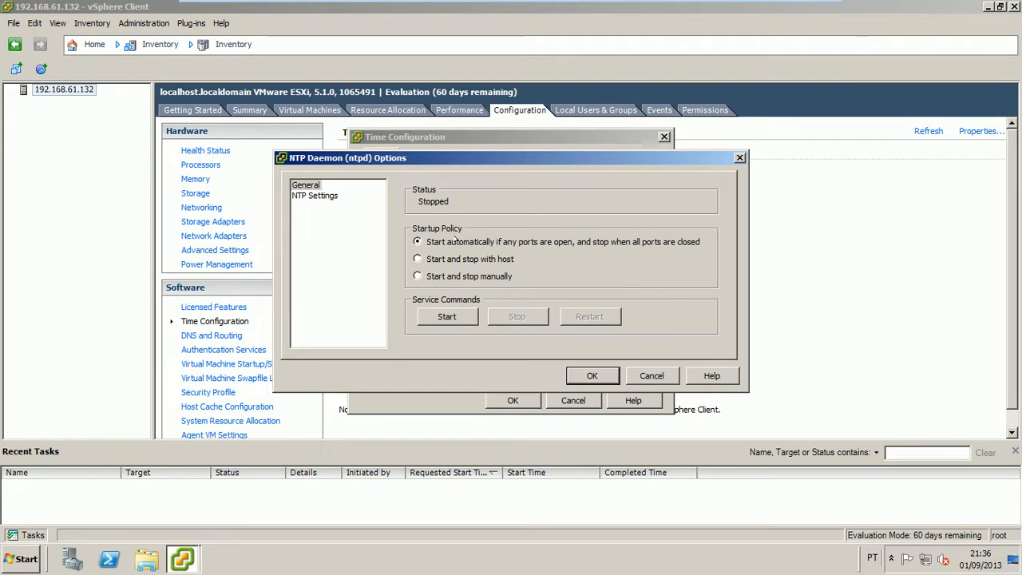
left_click(323, 195)
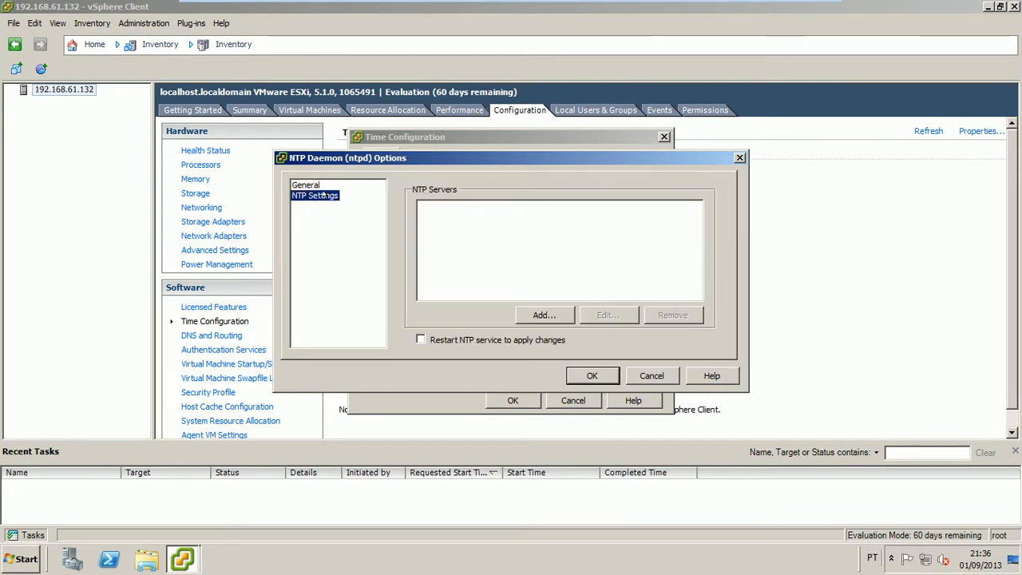
left_click(543, 314)
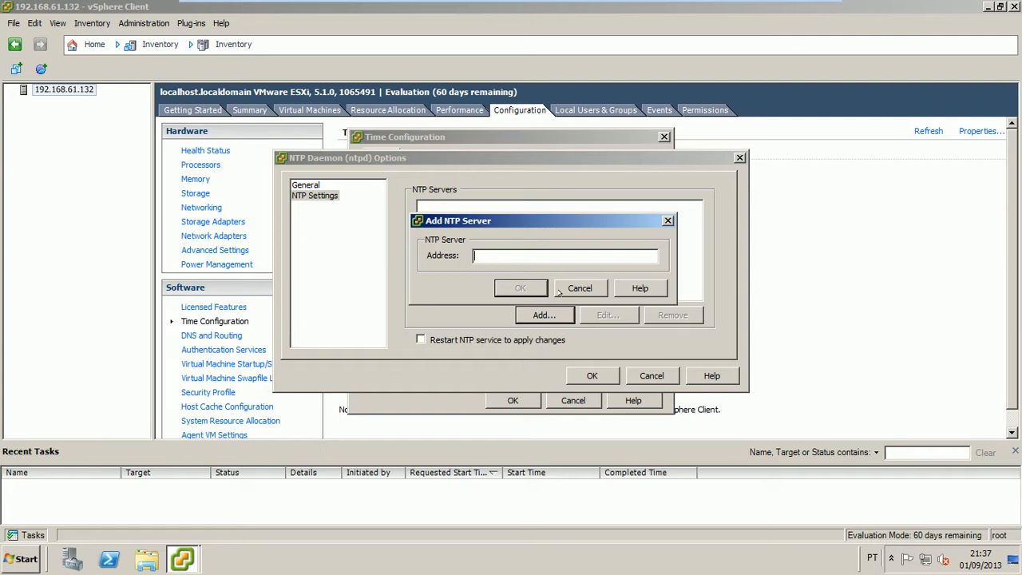
left_click(560, 291)
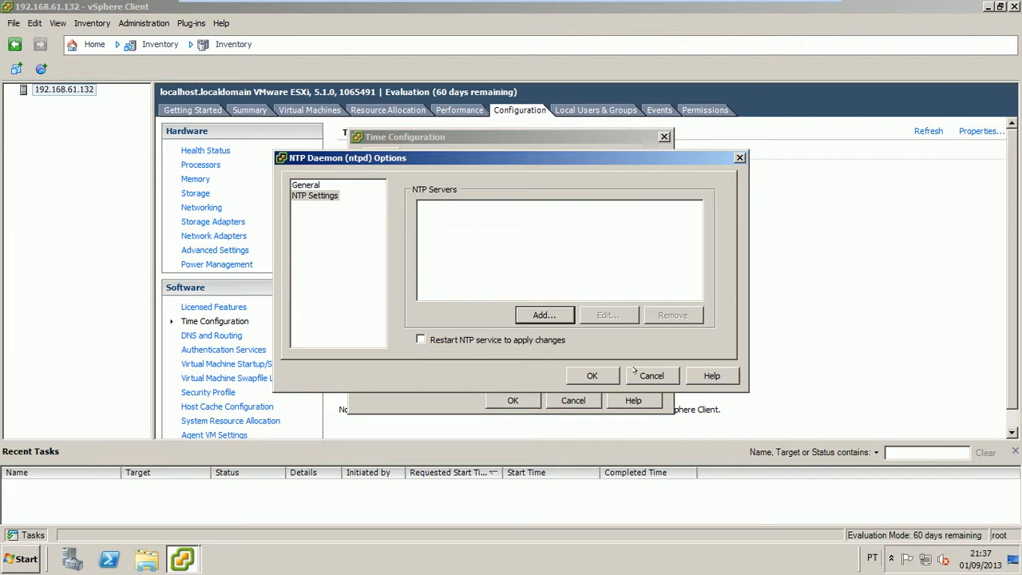
left_click(635, 370)
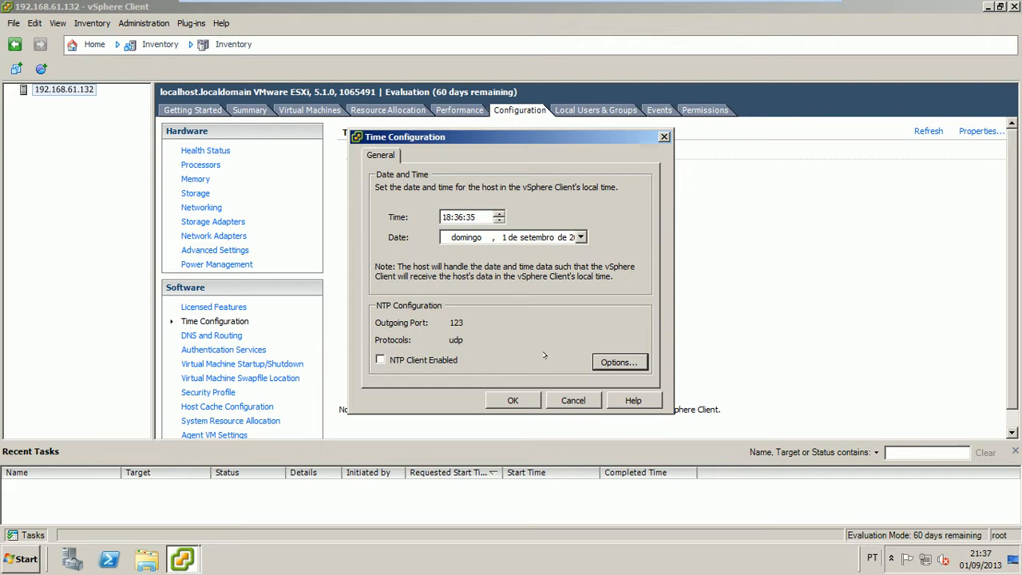
Cancel the Time Configuration dialog, leaving the NTP Client stopped with no servers
left_click(549, 398)
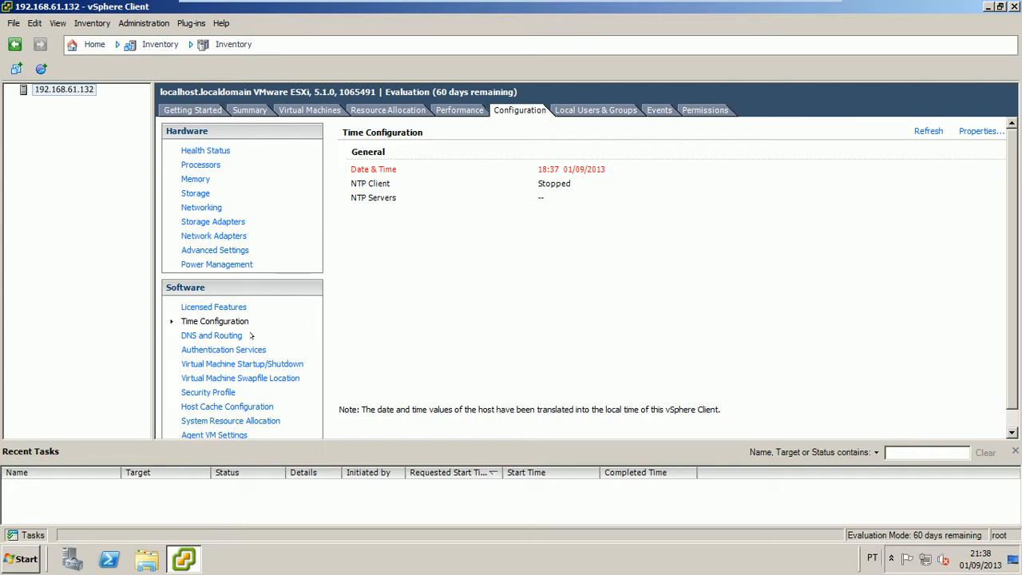
Review the DNS and Routing dialog's default gateway 192.168.61.2 and close it unchanged
left_click(224, 338)
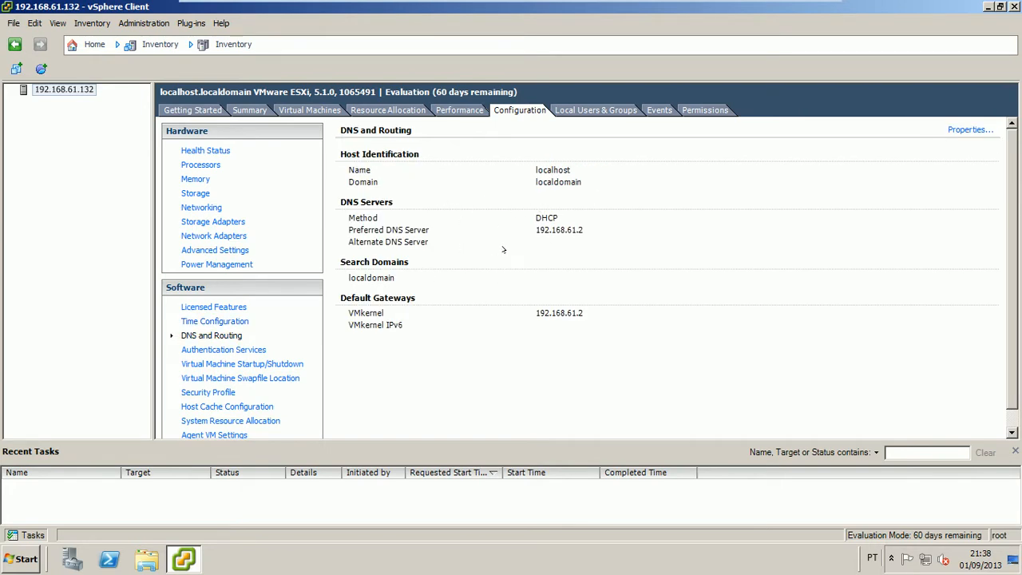
left_click(970, 130)
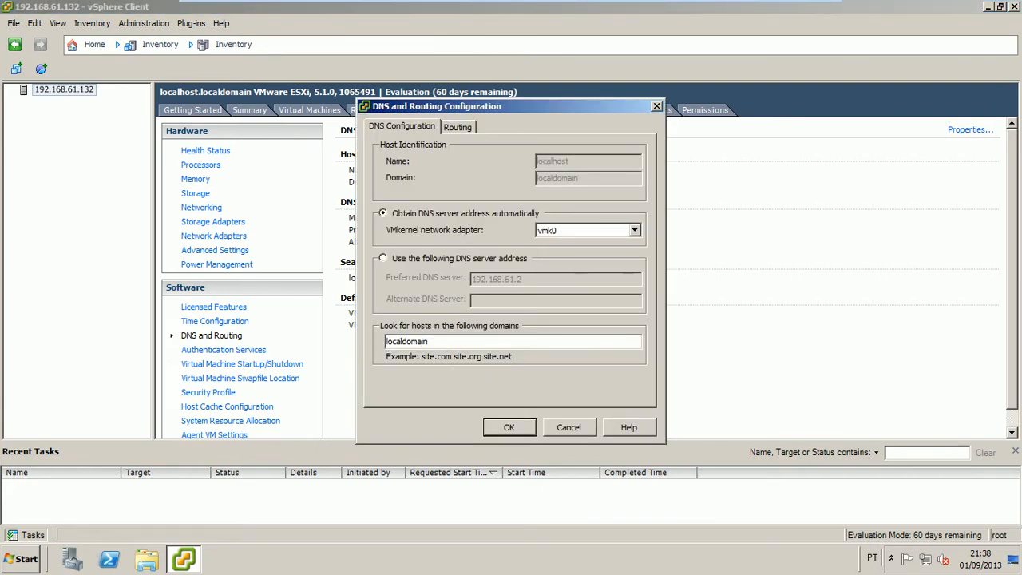
left_click(458, 127)
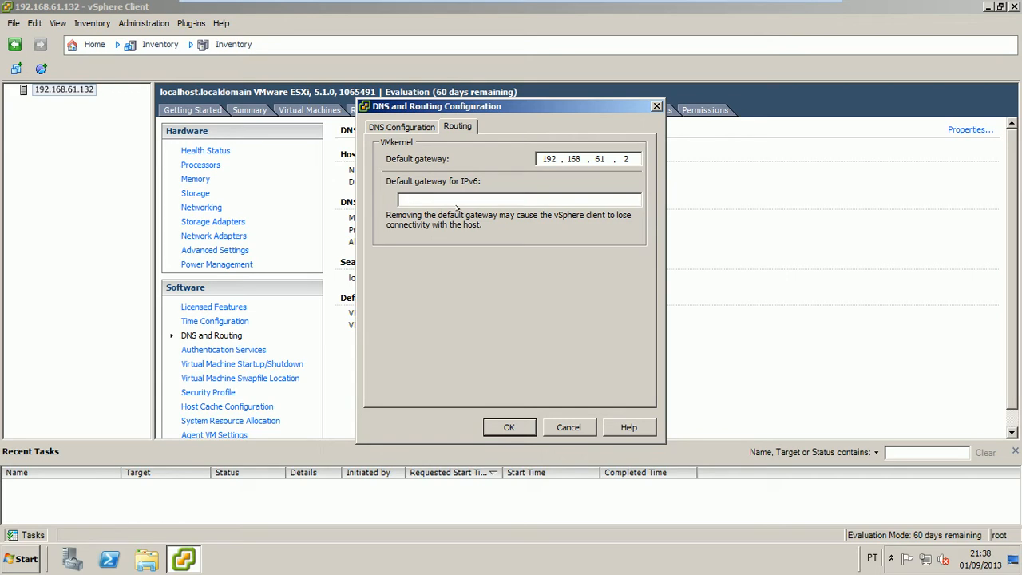
left_click(557, 428)
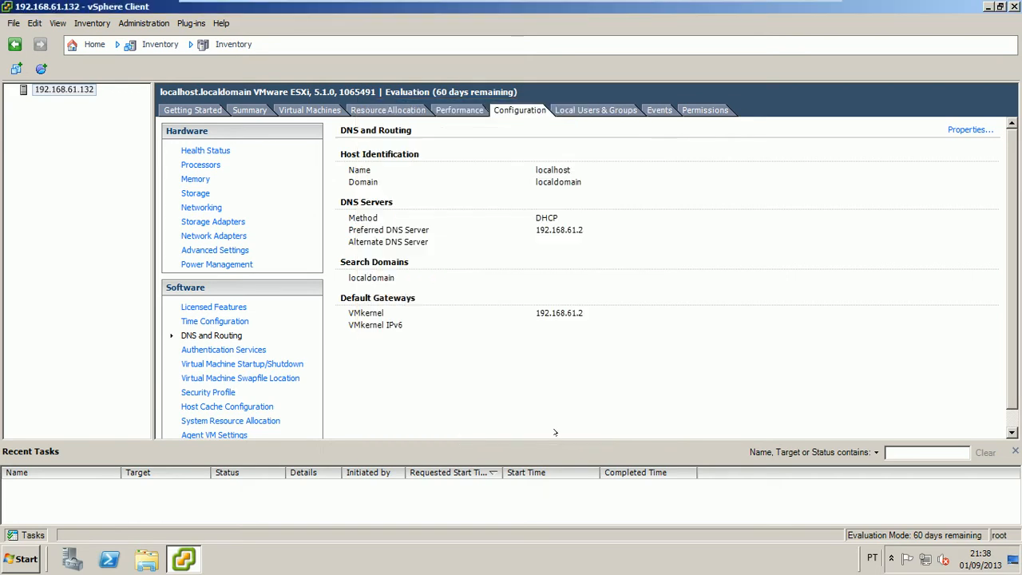
Try Active Directory in Authentication Services properties, cancel to keep Local Authentication, then view VM Startup/Shutdown
left_click(261, 351)
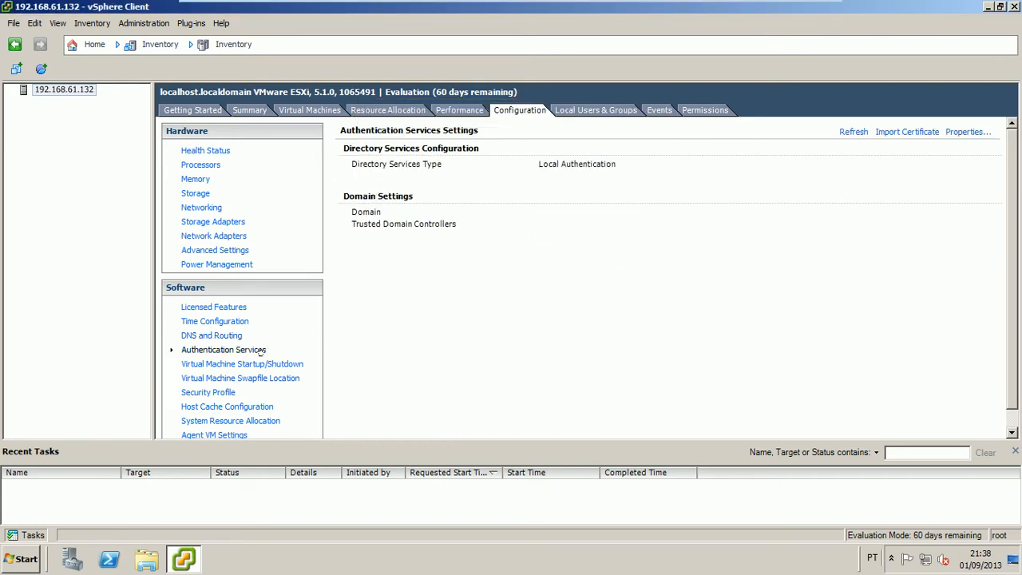
left_click(963, 133)
left_click(318, 147)
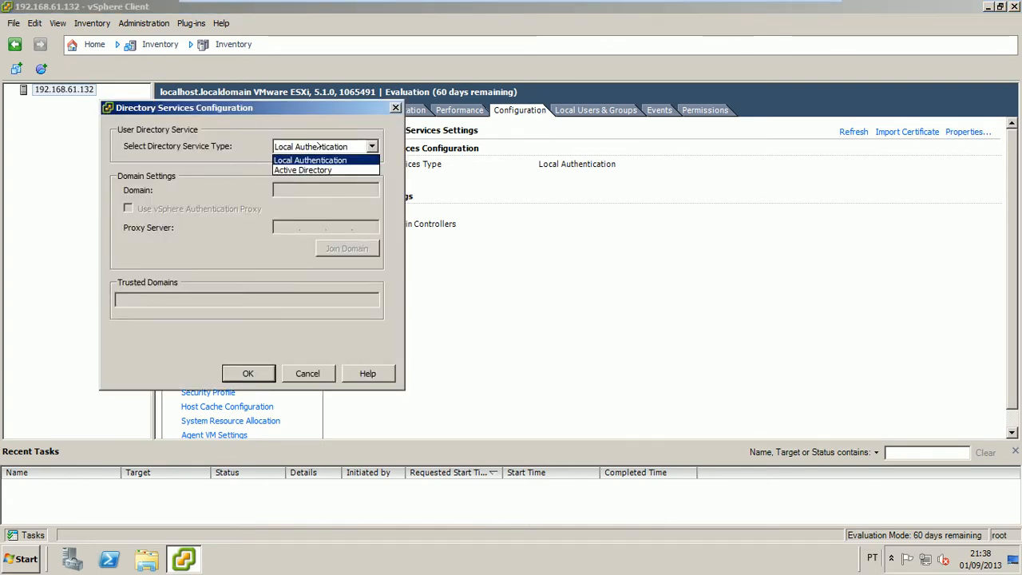
left_click(318, 168)
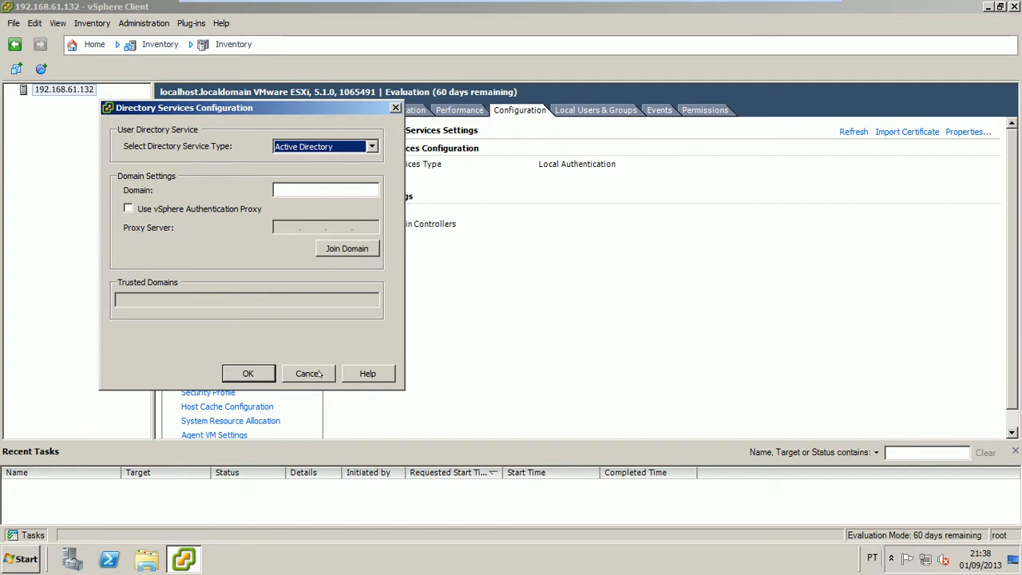
left_click(309, 373)
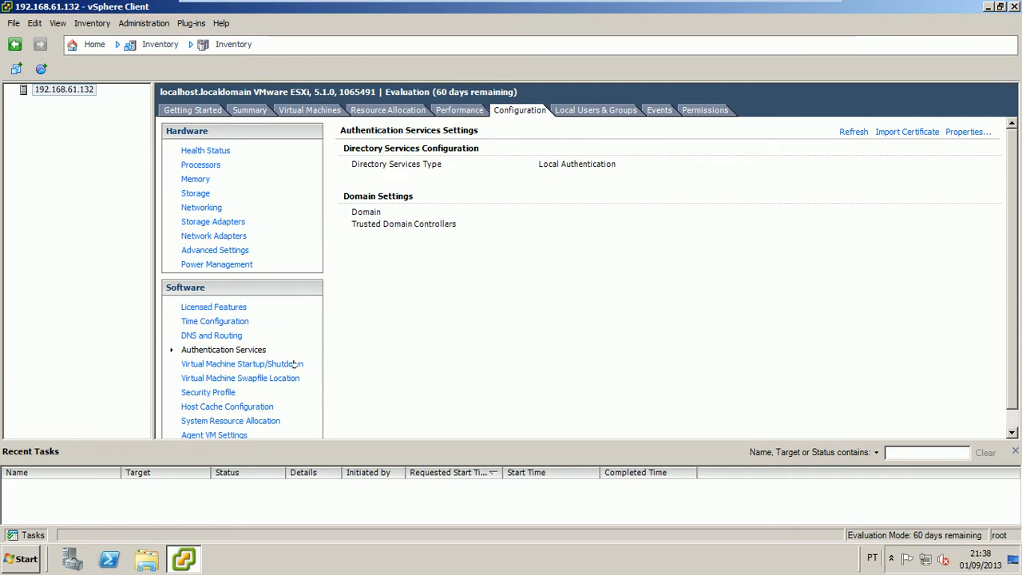
left_click(294, 364)
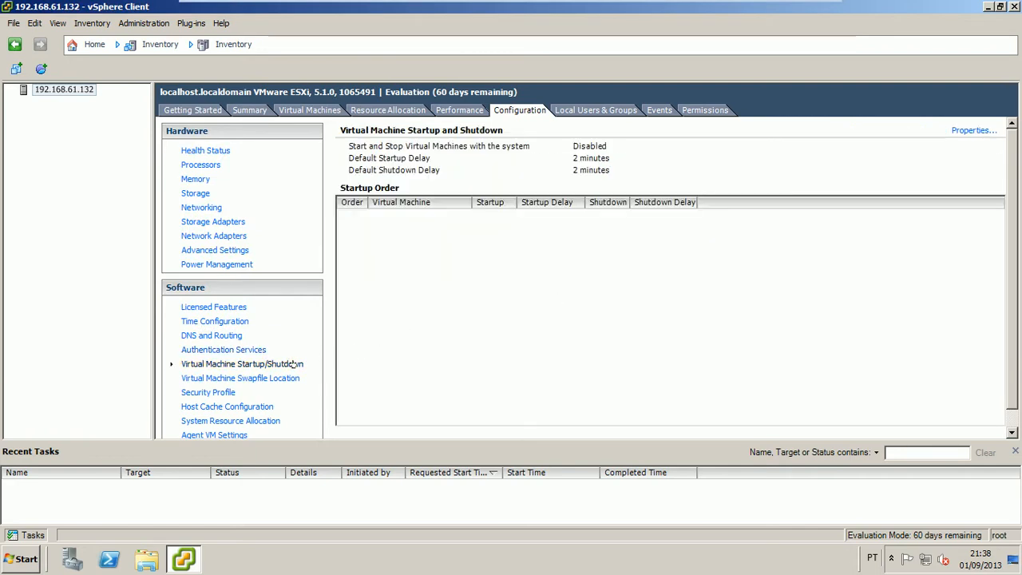
Open the Virtual Machine Startup/Shutdown properties dialog showing 120-second delays and Power Off shutdown
left_click(968, 131)
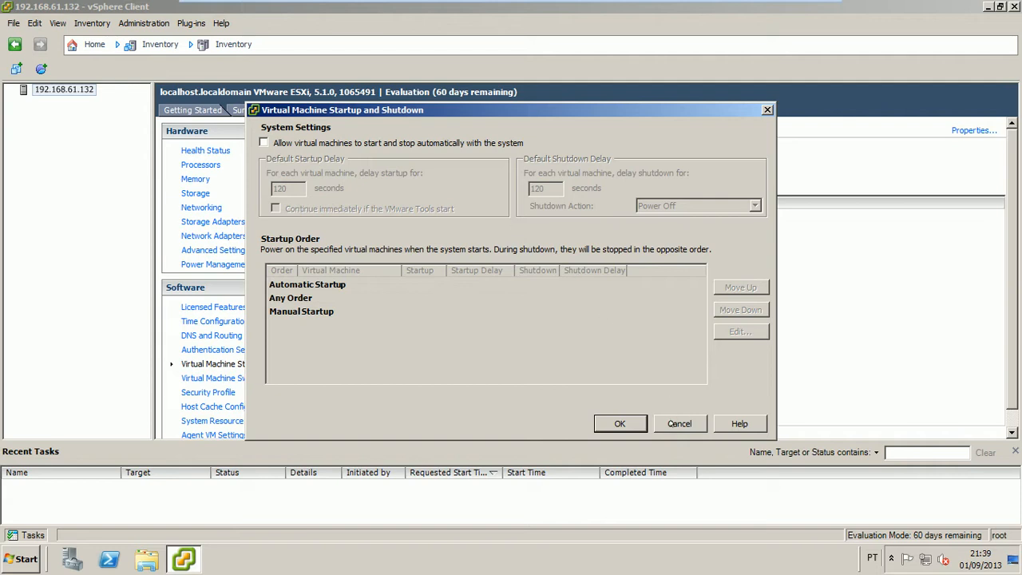
Tick automatic start and stop of virtual machines with the system, then cancel without saving
left_click(671, 424)
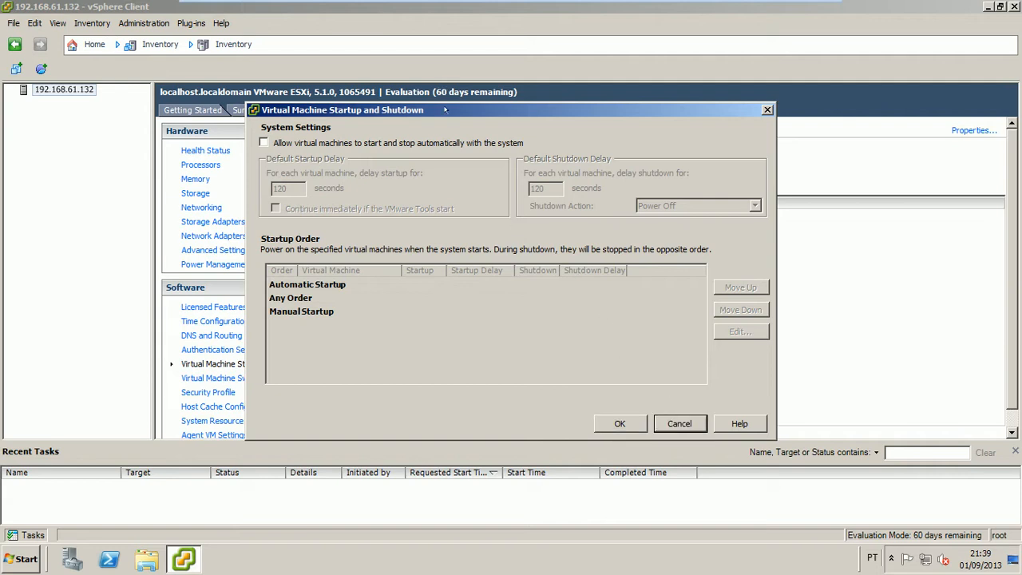
left_click(429, 142)
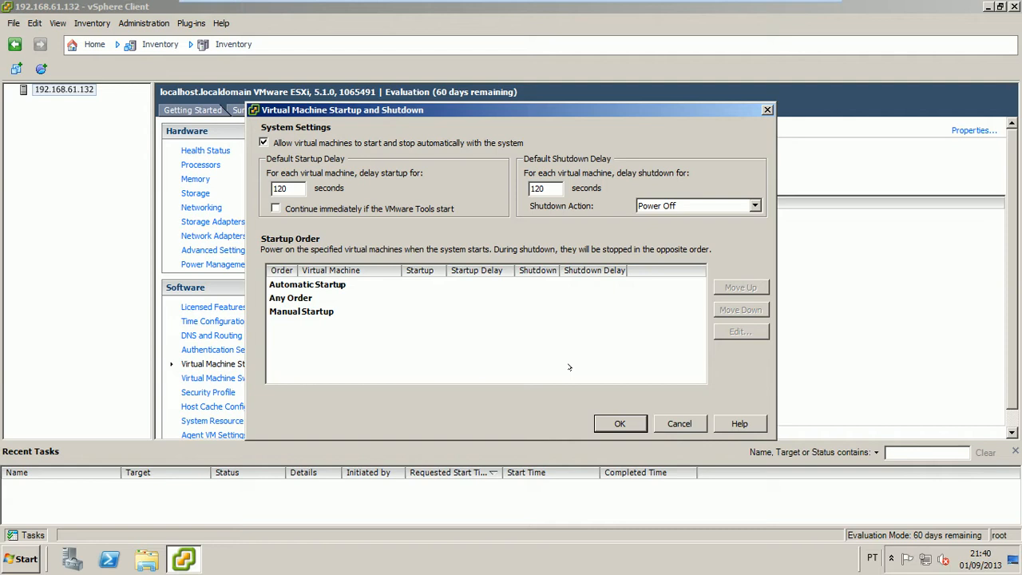
left_click(664, 421)
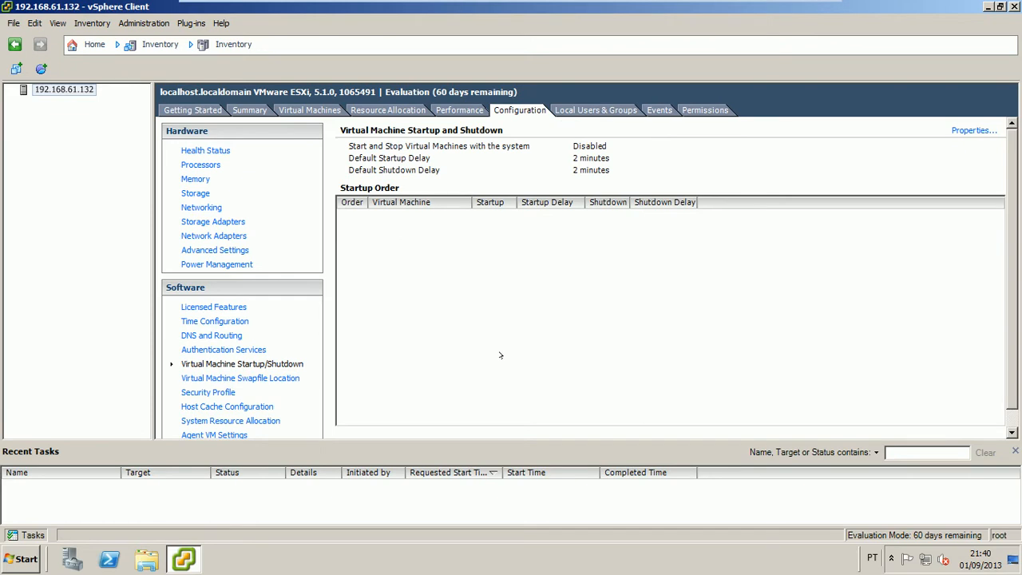
View the Virtual Machine Swapfile Location page, with swapfiles stored in the virtual machine directory
left_click(280, 381)
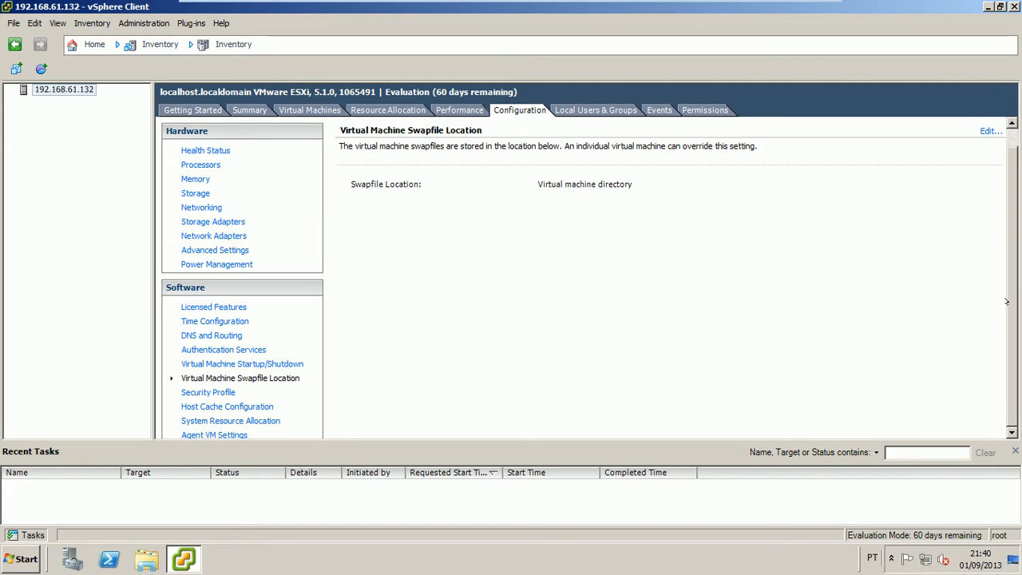
scroll(1007, 302, "down", 1)
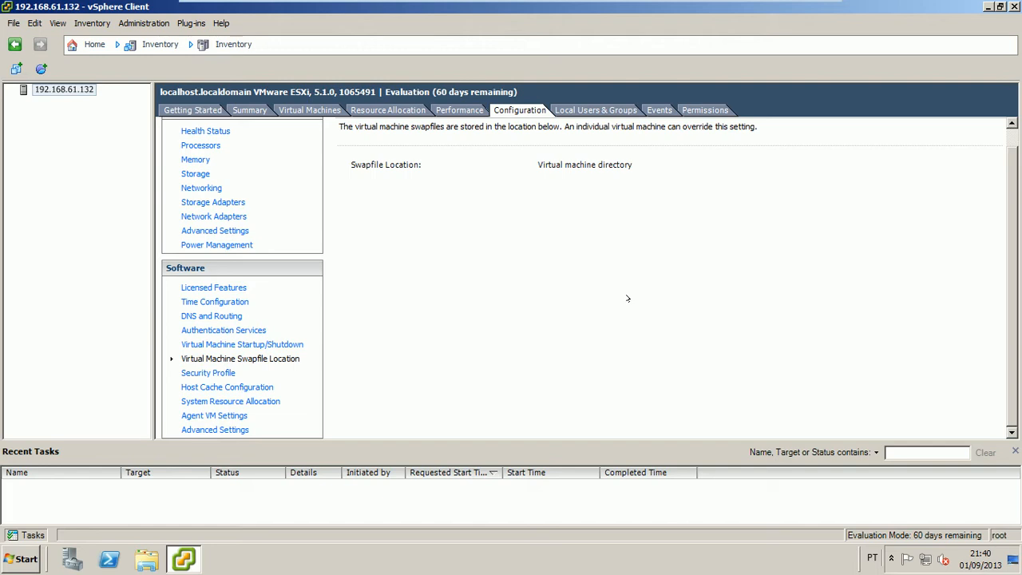
Show the host's Security Profile, listing its services and incoming firewall connections with ports
left_click(217, 376)
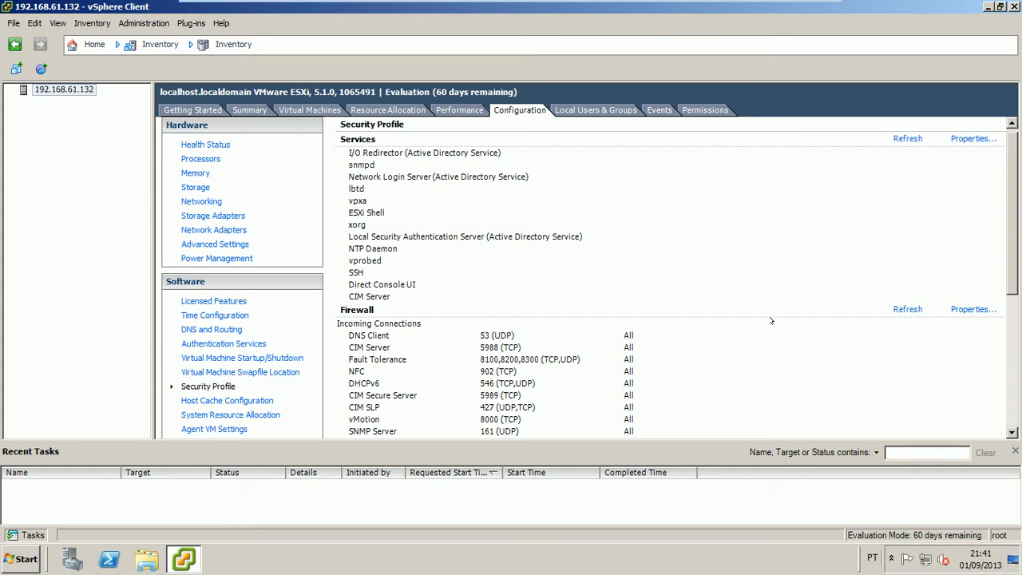
Inspect the services properties and I/O Redirector startup options, closing both without changes
left_click(968, 139)
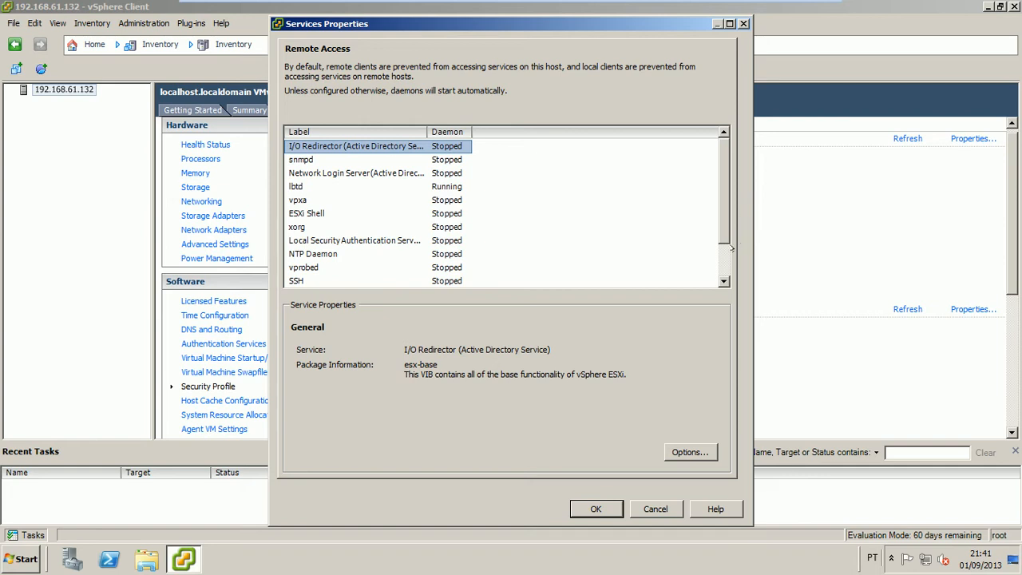
left_click(722, 252)
left_click_drag(721, 253, 720, 199)
left_click(683, 460)
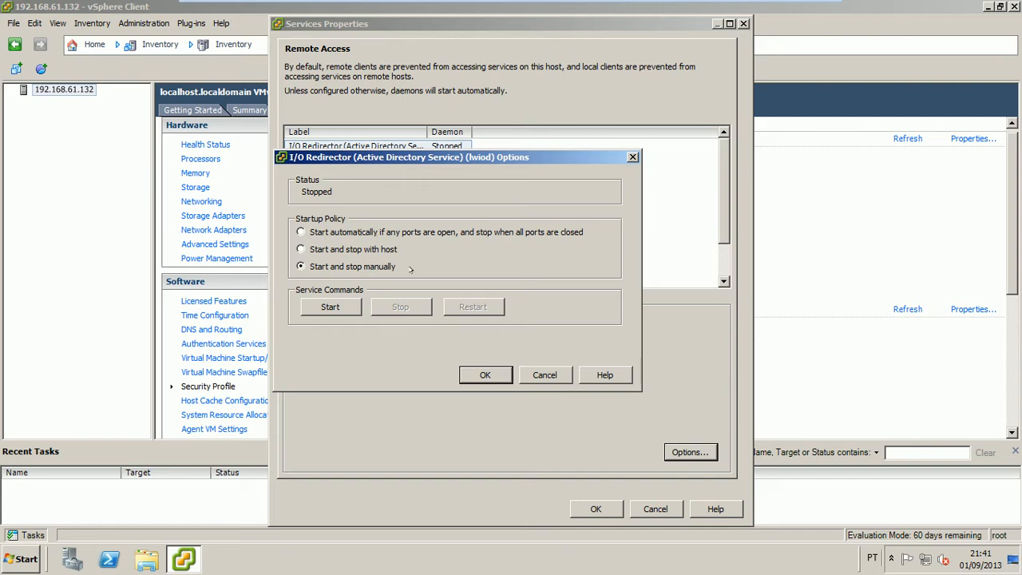
left_click(544, 375)
left_click(666, 508)
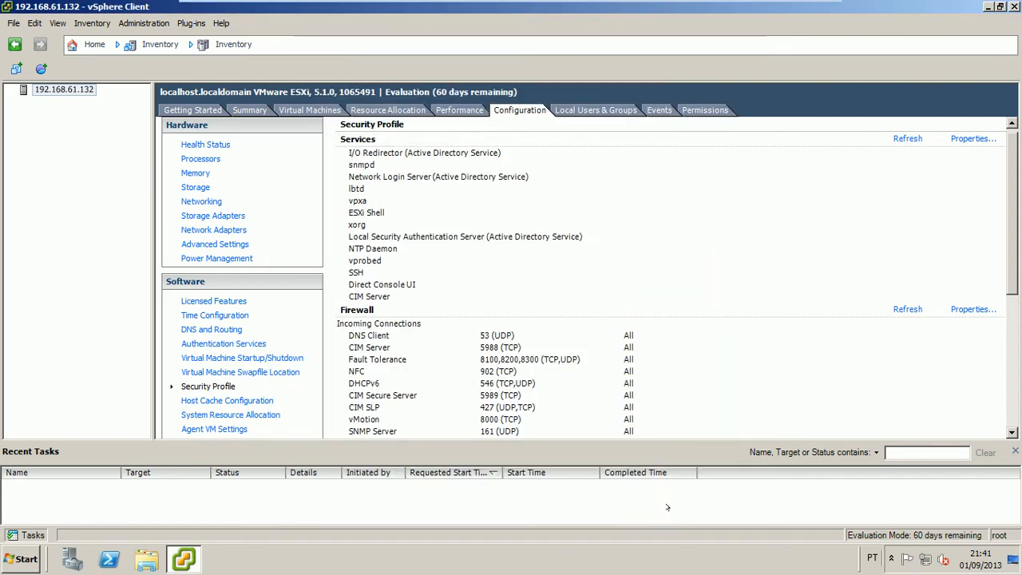
Review the firewall properties without changes, then view Host Cache Configuration with no SSD datastores
left_click(970, 311)
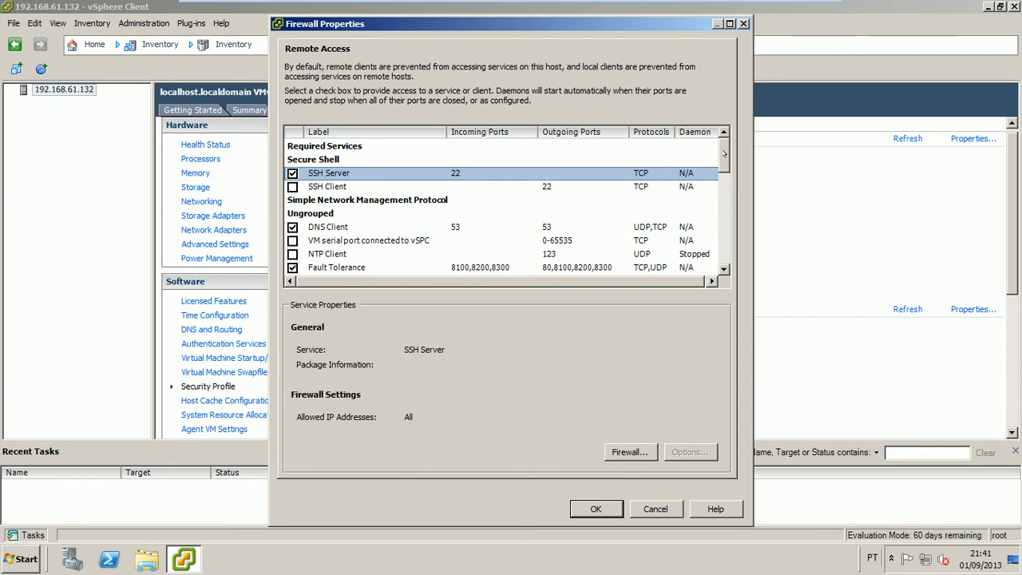
left_click_drag(724, 155, 725, 248)
left_click(639, 509)
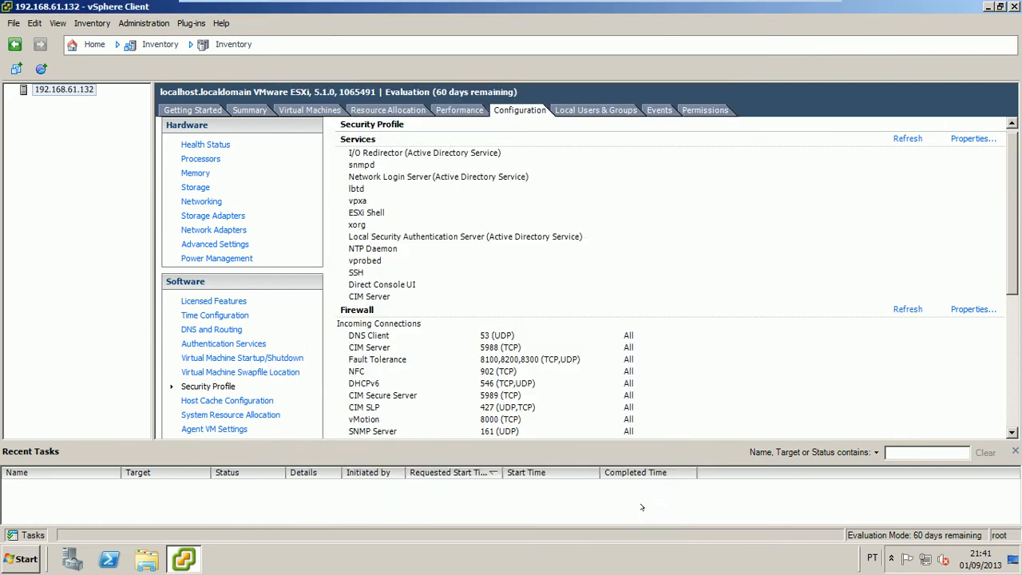
left_click(239, 401)
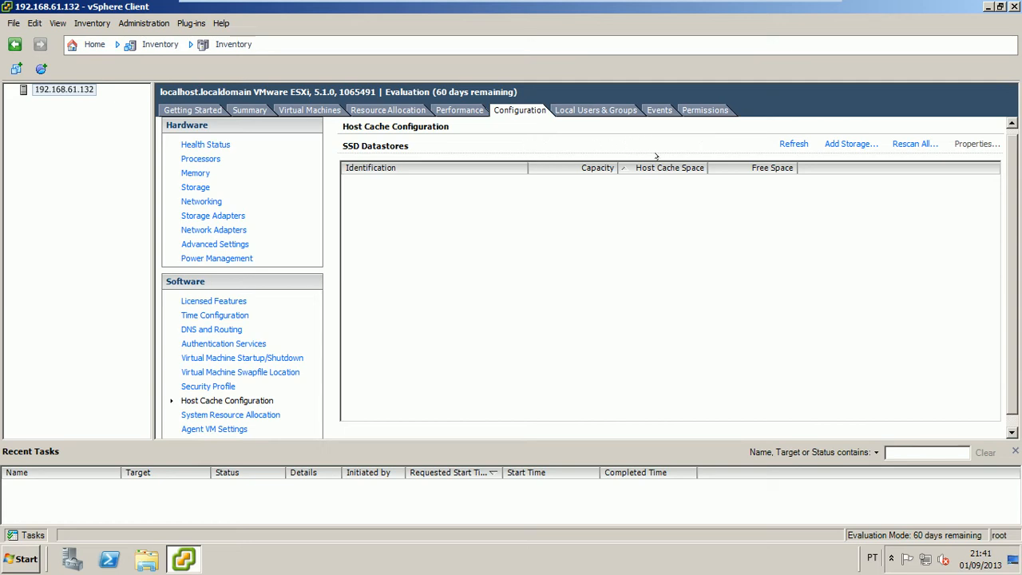
View System Resource Allocation, showing 230 MHz CPU and 0 MB memory reserved
left_click(203, 415)
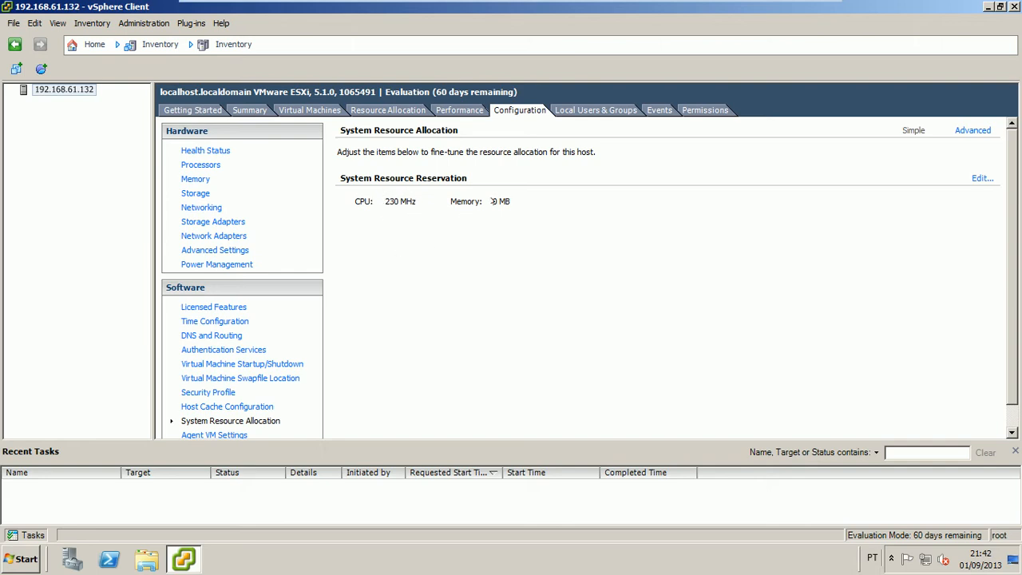
left_click(982, 178)
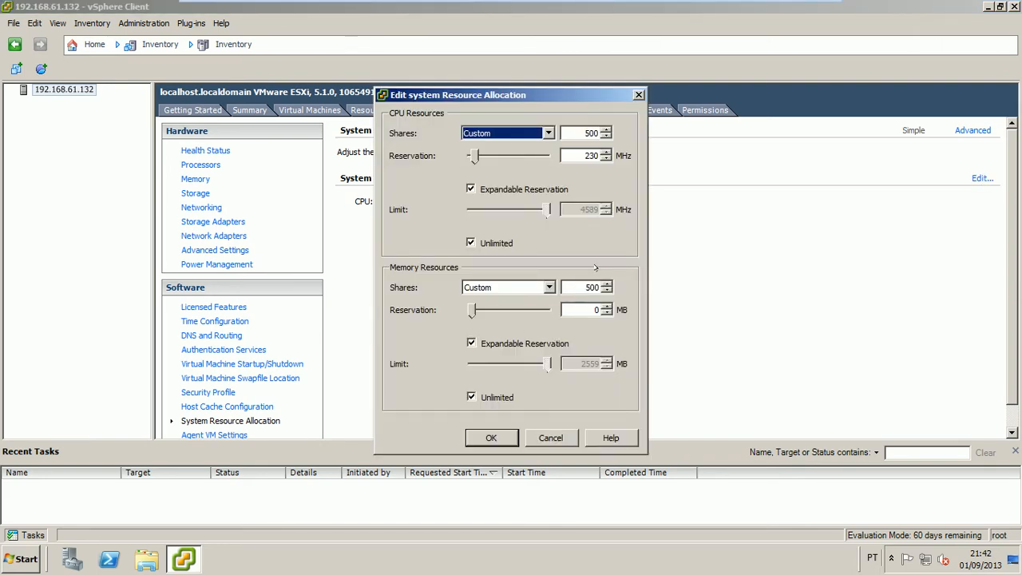
left_click(564, 436)
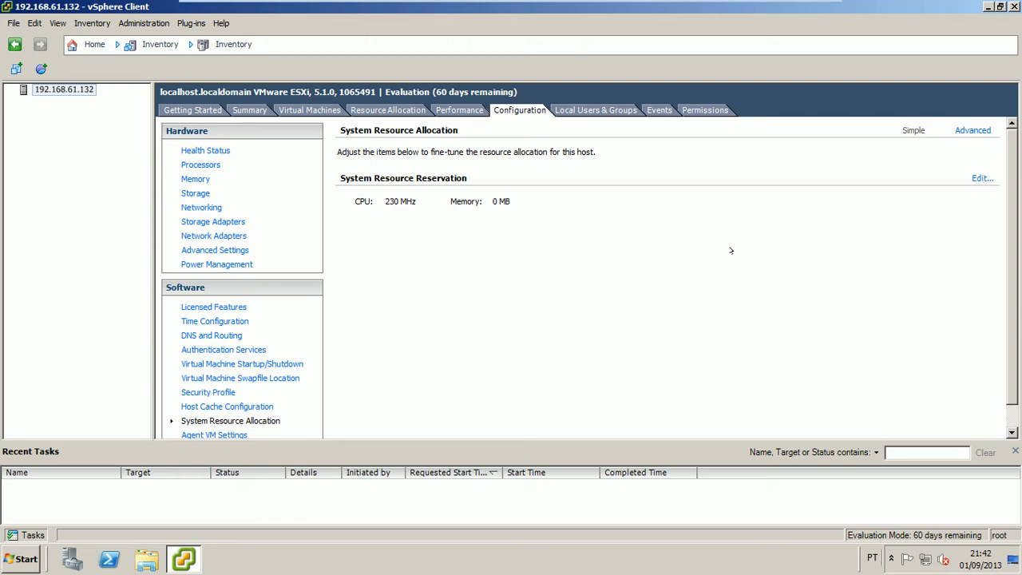
left_click(970, 130)
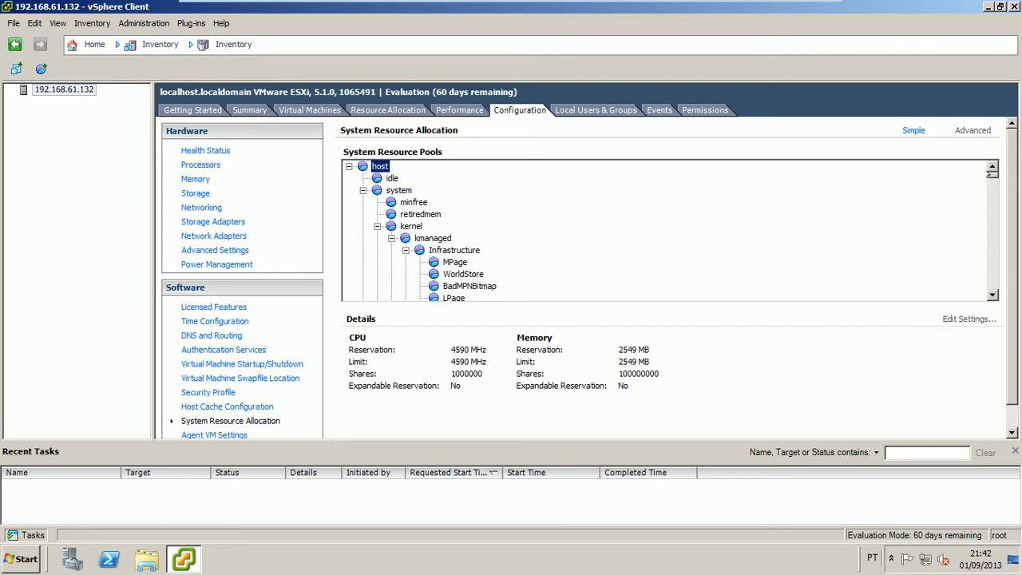
left_click_drag(992, 174, 988, 292)
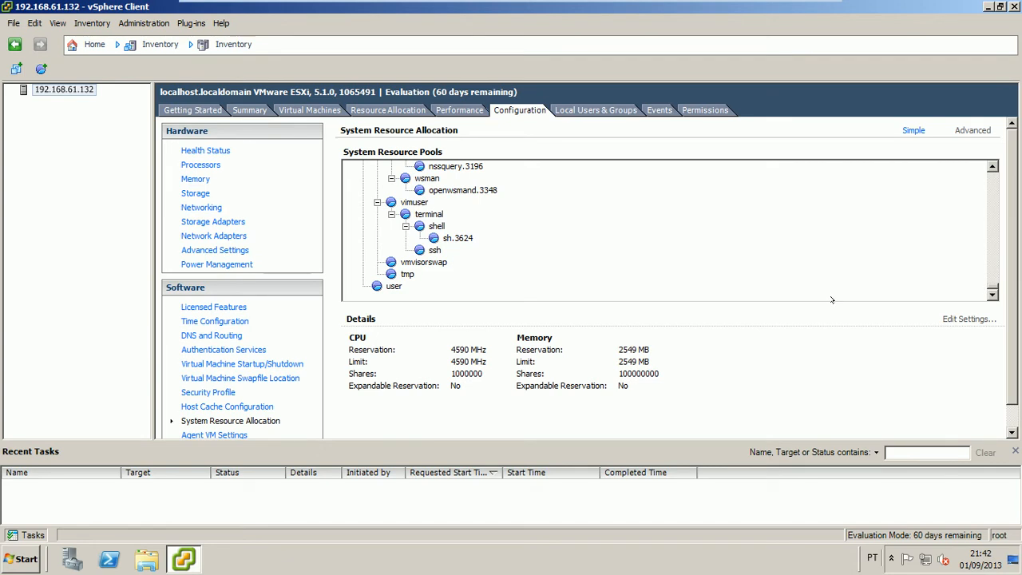
left_click(435, 251)
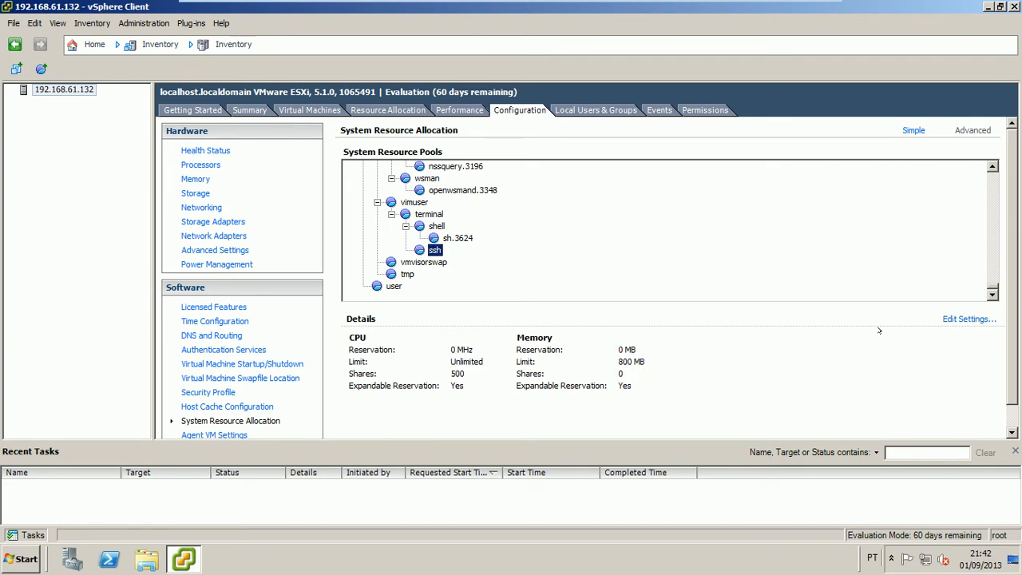
left_click(968, 319)
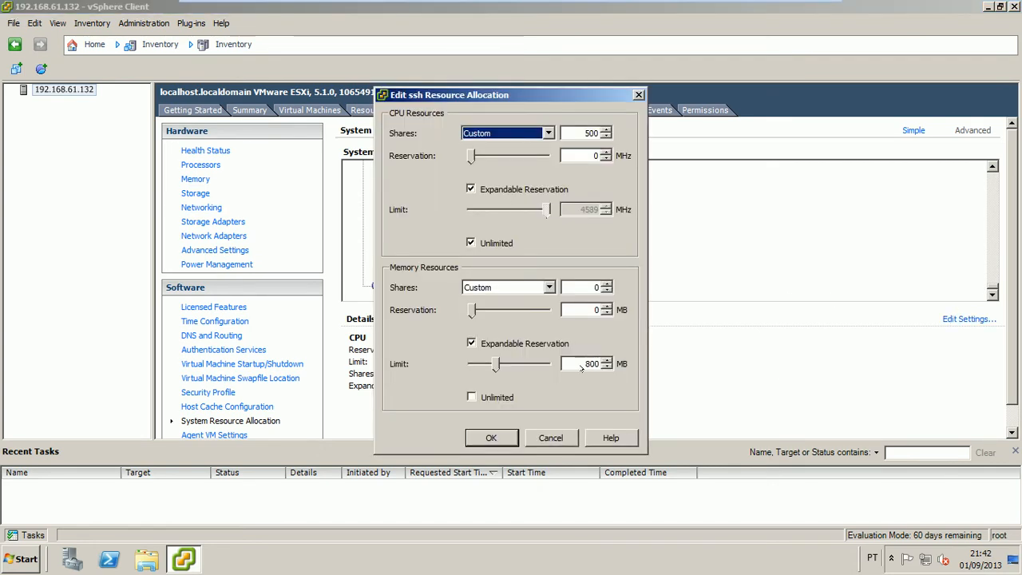
left_click(559, 436)
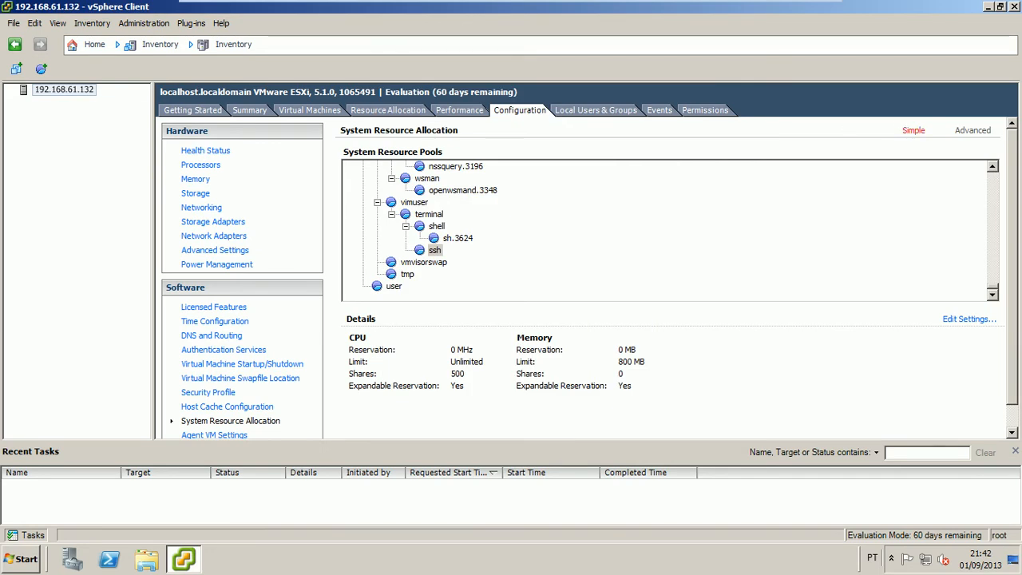
left_click(910, 132)
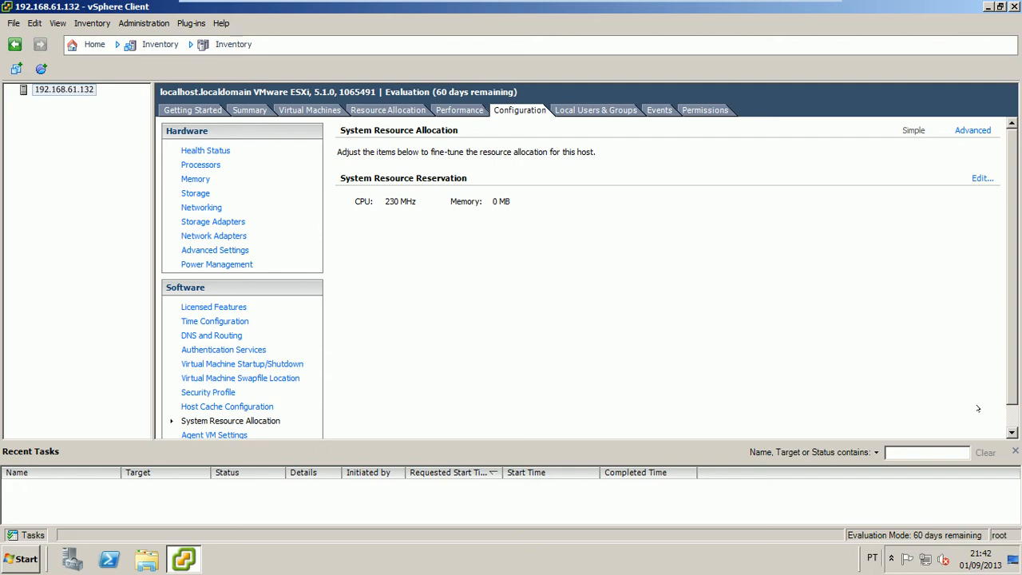
scroll(1015, 417, "down", 1)
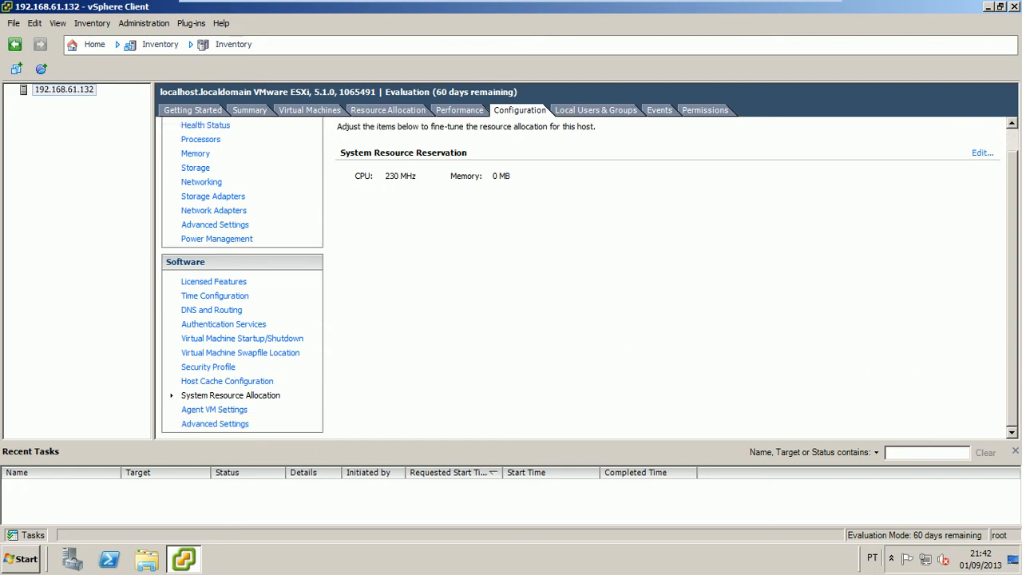
View the Agent VM Settings page, where deployment datastore and network are both unset
left_click(233, 412)
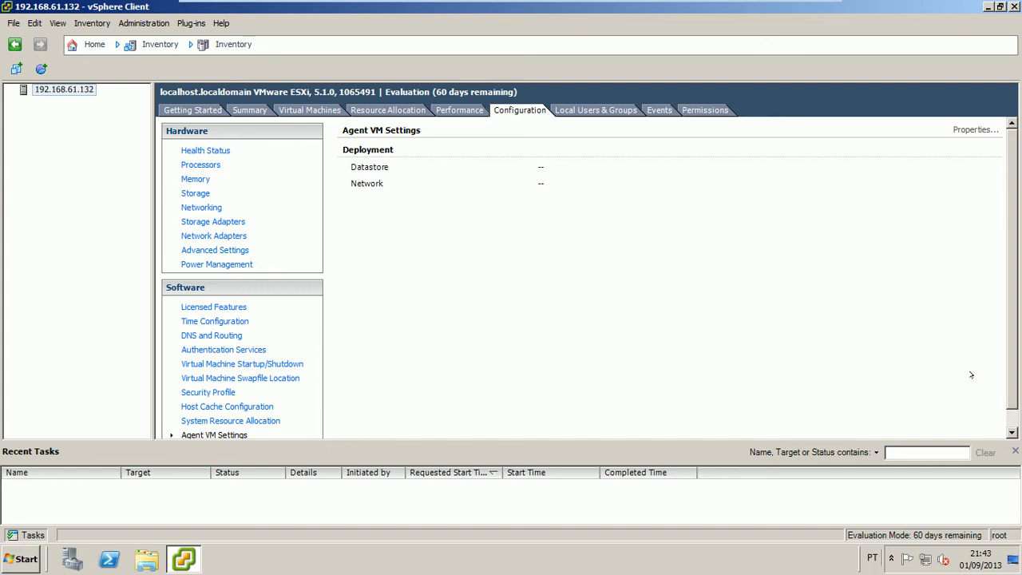
scroll(309, 340, "down", 1)
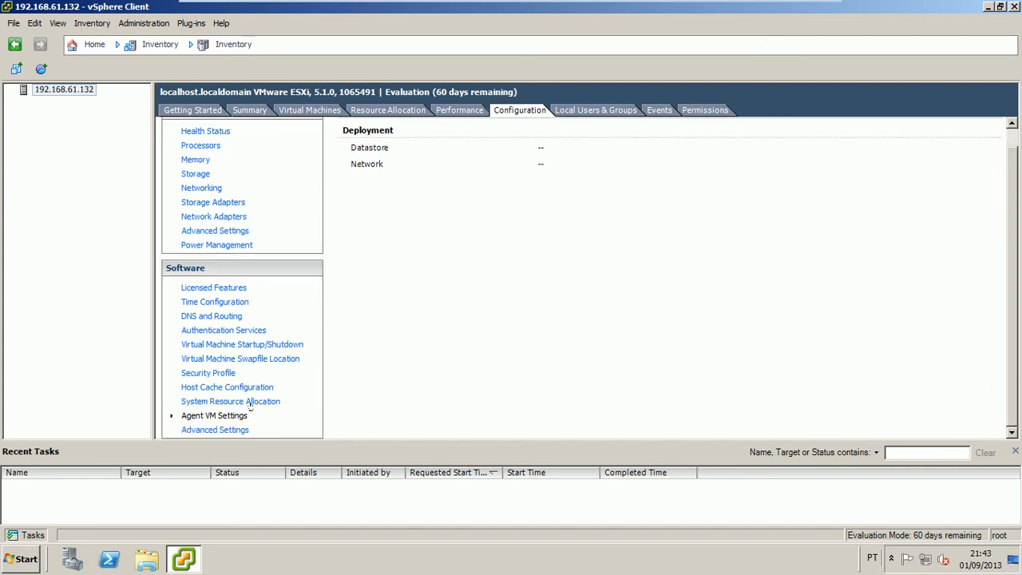
Inspect the Syslog.global.logHost value in Advanced Settings, then cancel without saving
left_click(237, 431)
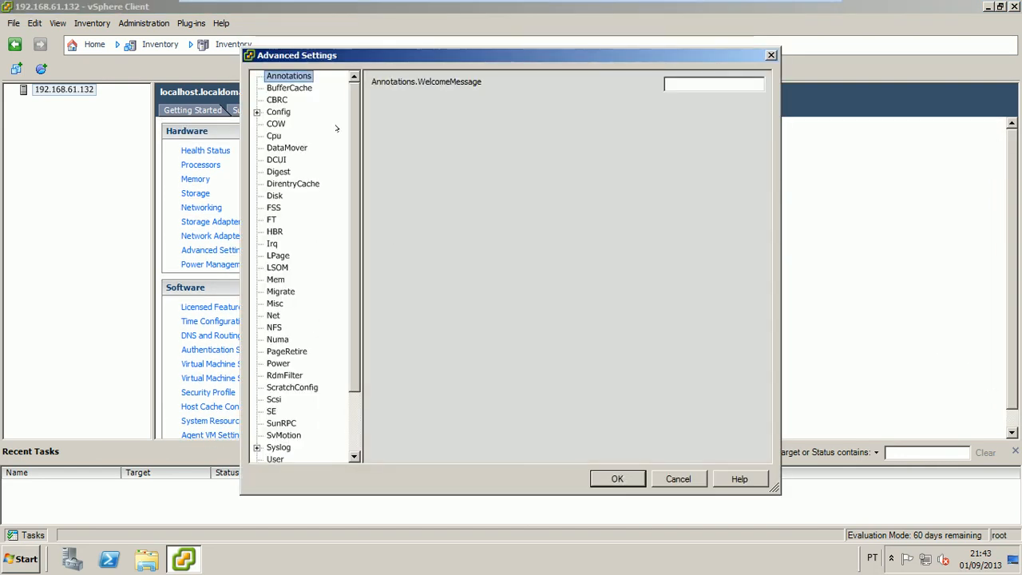
scroll(349, 123, "down", 2)
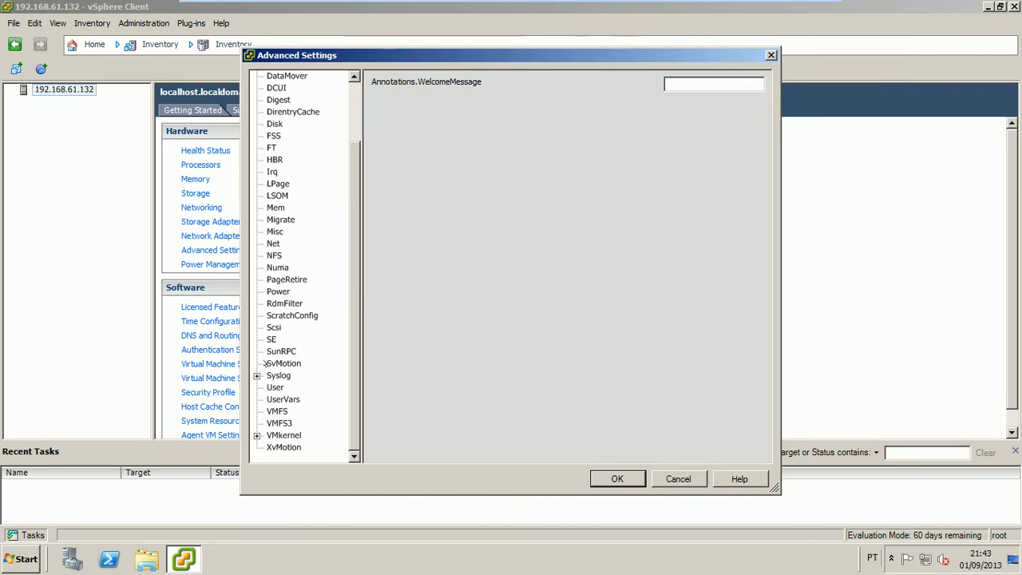
left_click(257, 375)
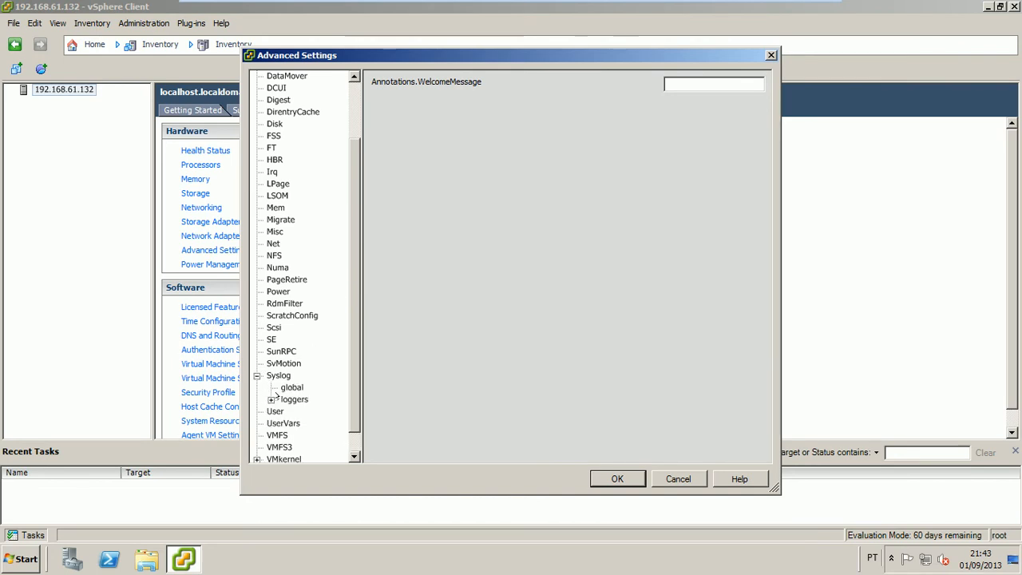
left_click(284, 390)
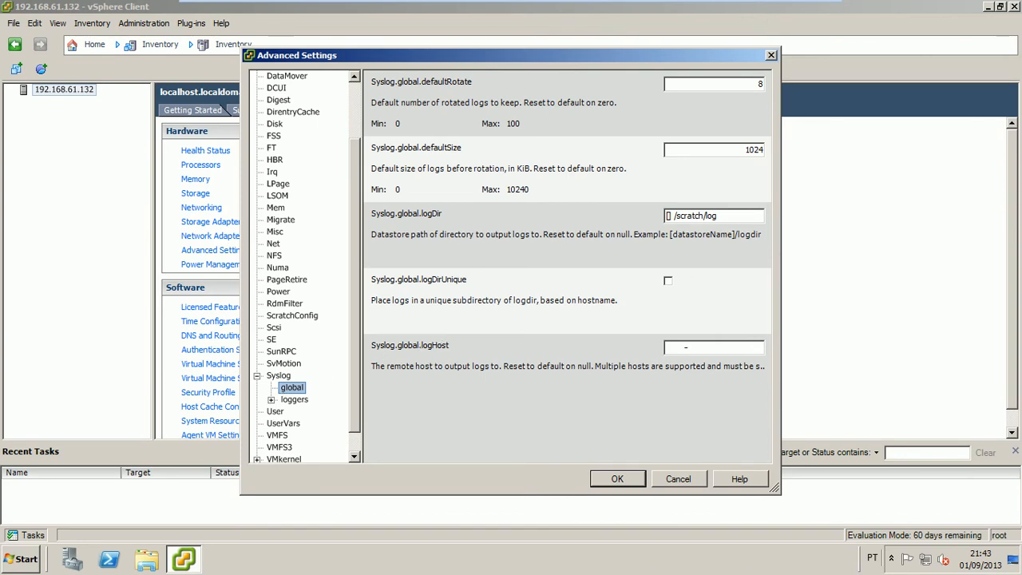
left_click(686, 347)
left_click(355, 453)
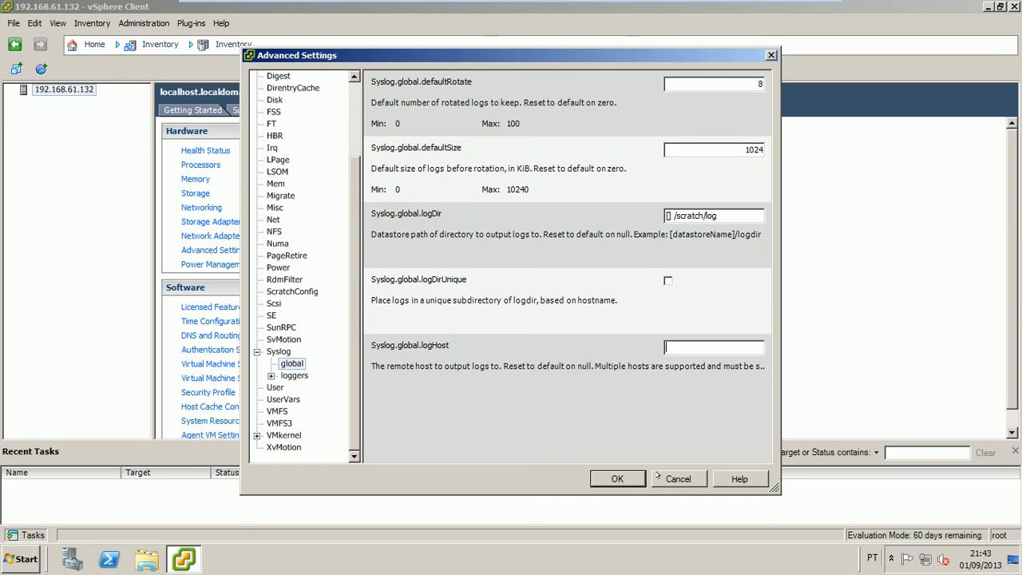
left_click(658, 477)
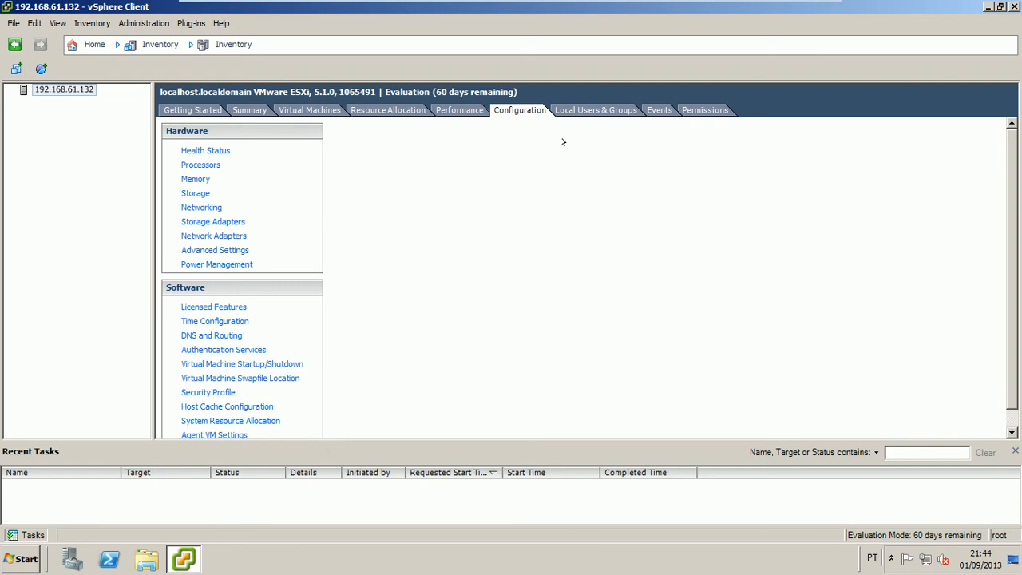
Read the host's Getting Started tab with its "What is a Host?" overview and basic tasks
left_click(194, 107)
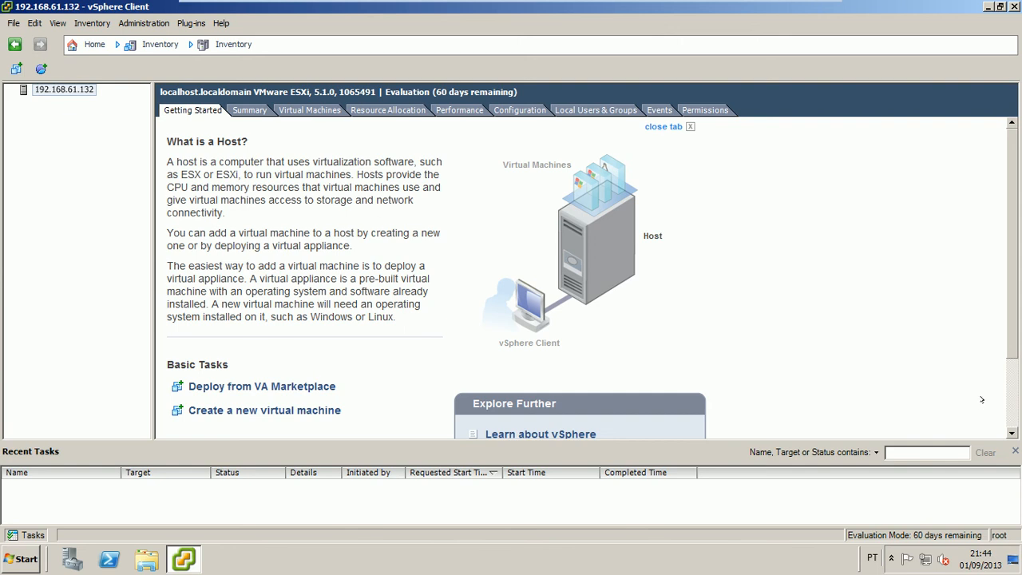
scroll(1003, 316, "down", 3)
scroll(1003, 316, "up", 3)
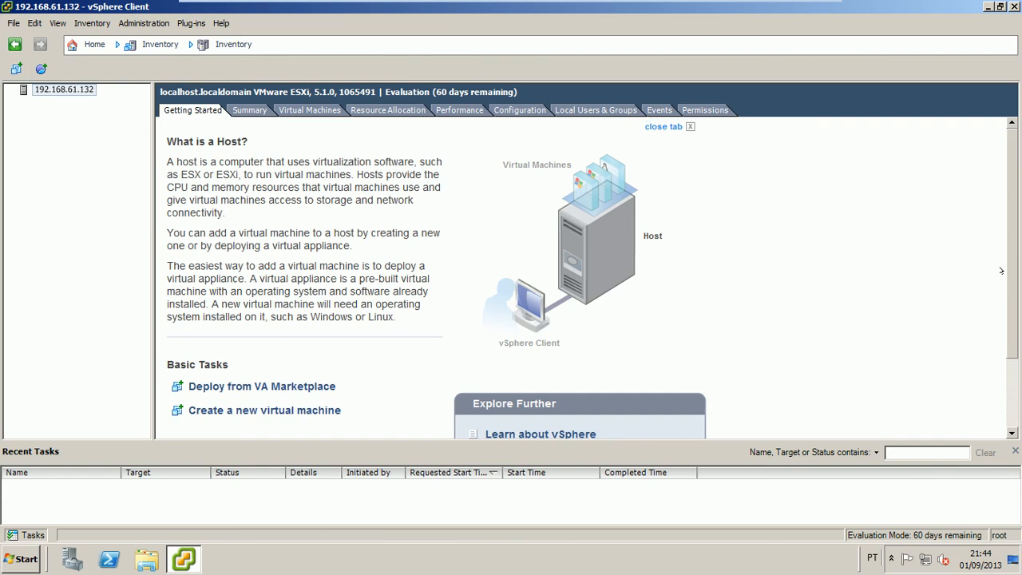